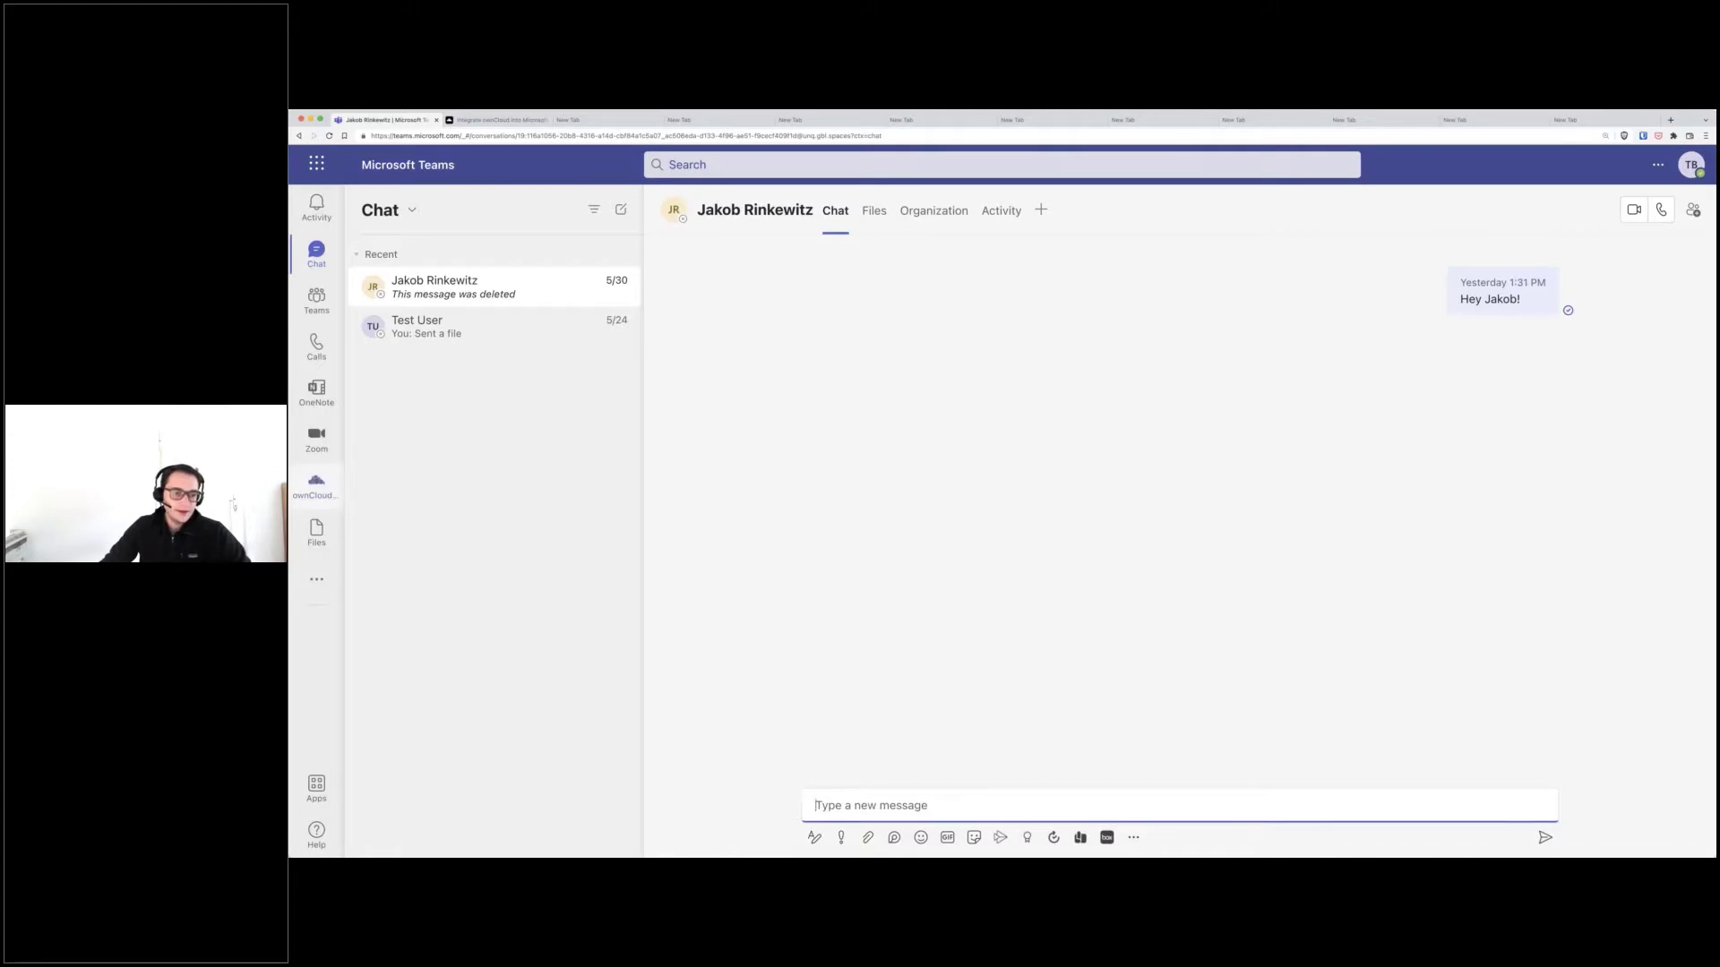
Step: Open the ownCloud app inside Teams and log in with Azure AD
click(317, 485)
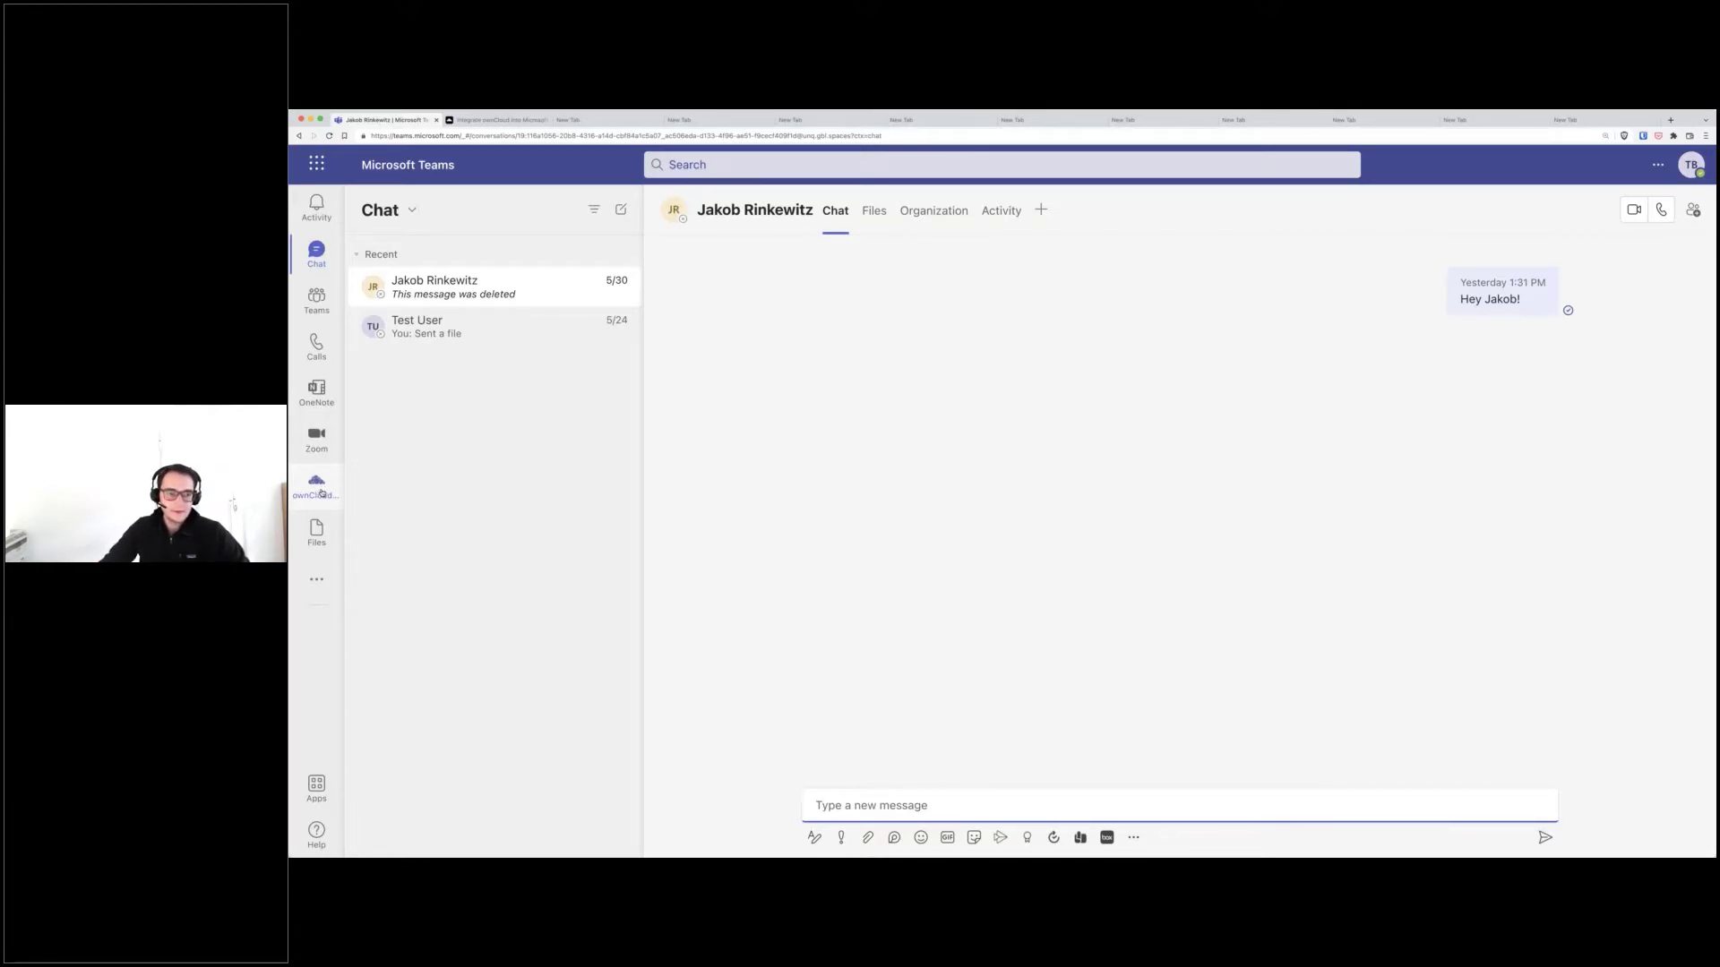
click(321, 491)
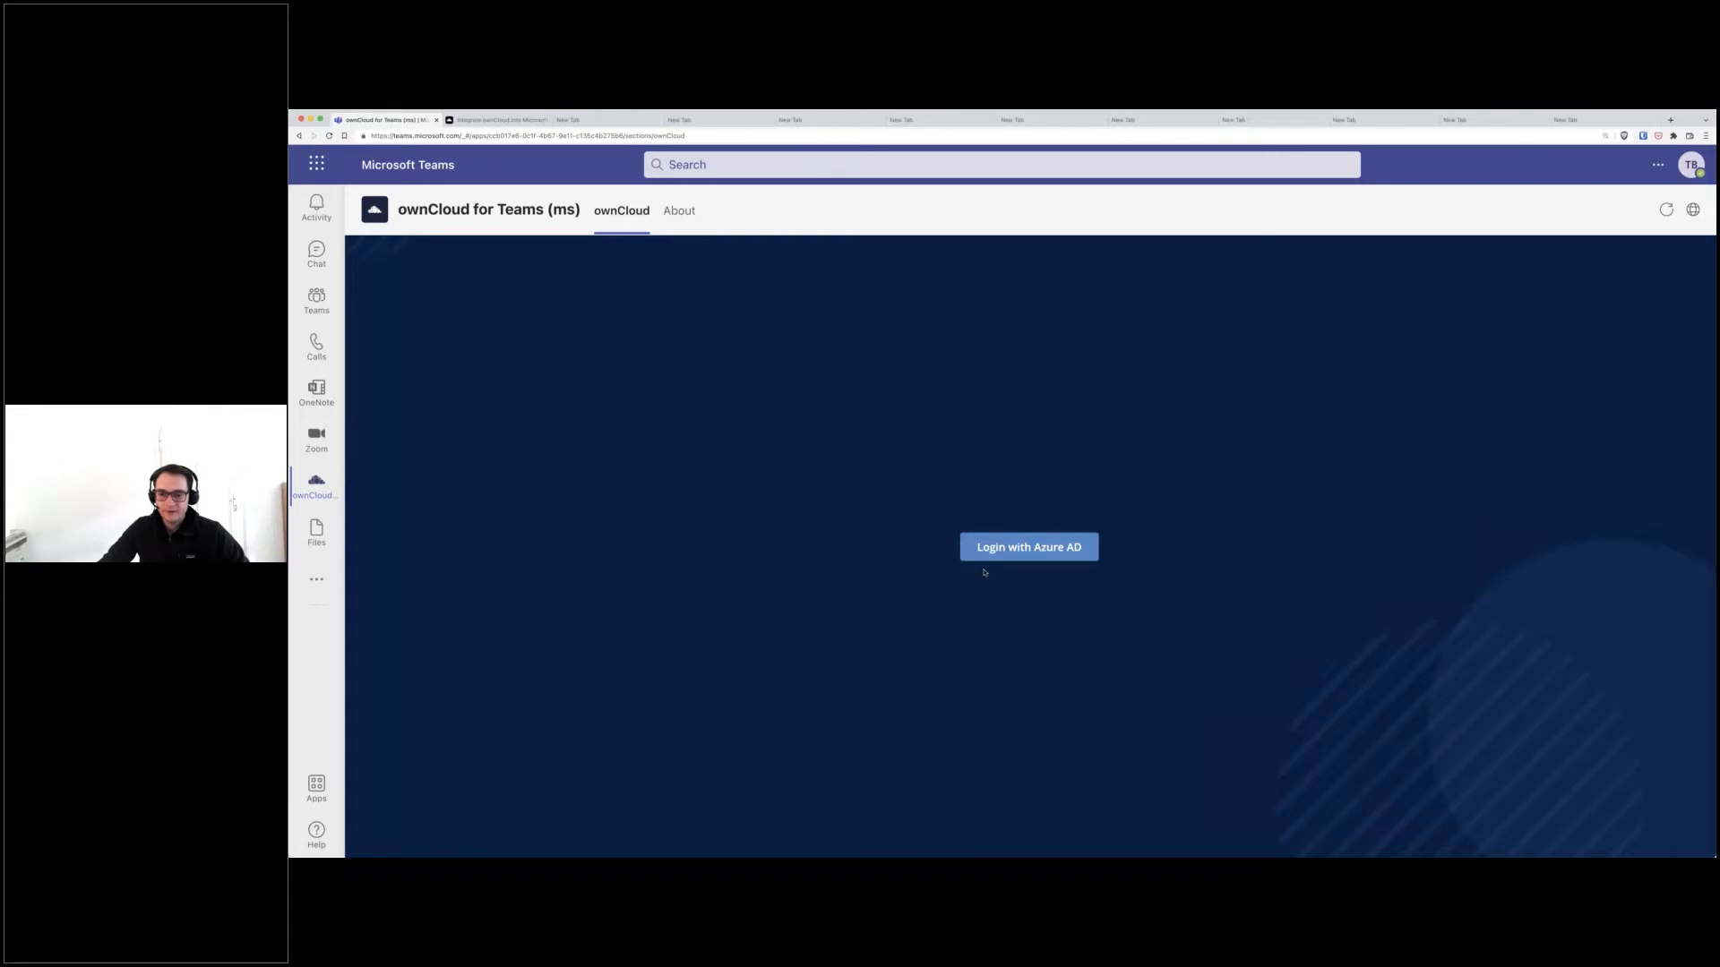
click(1057, 555)
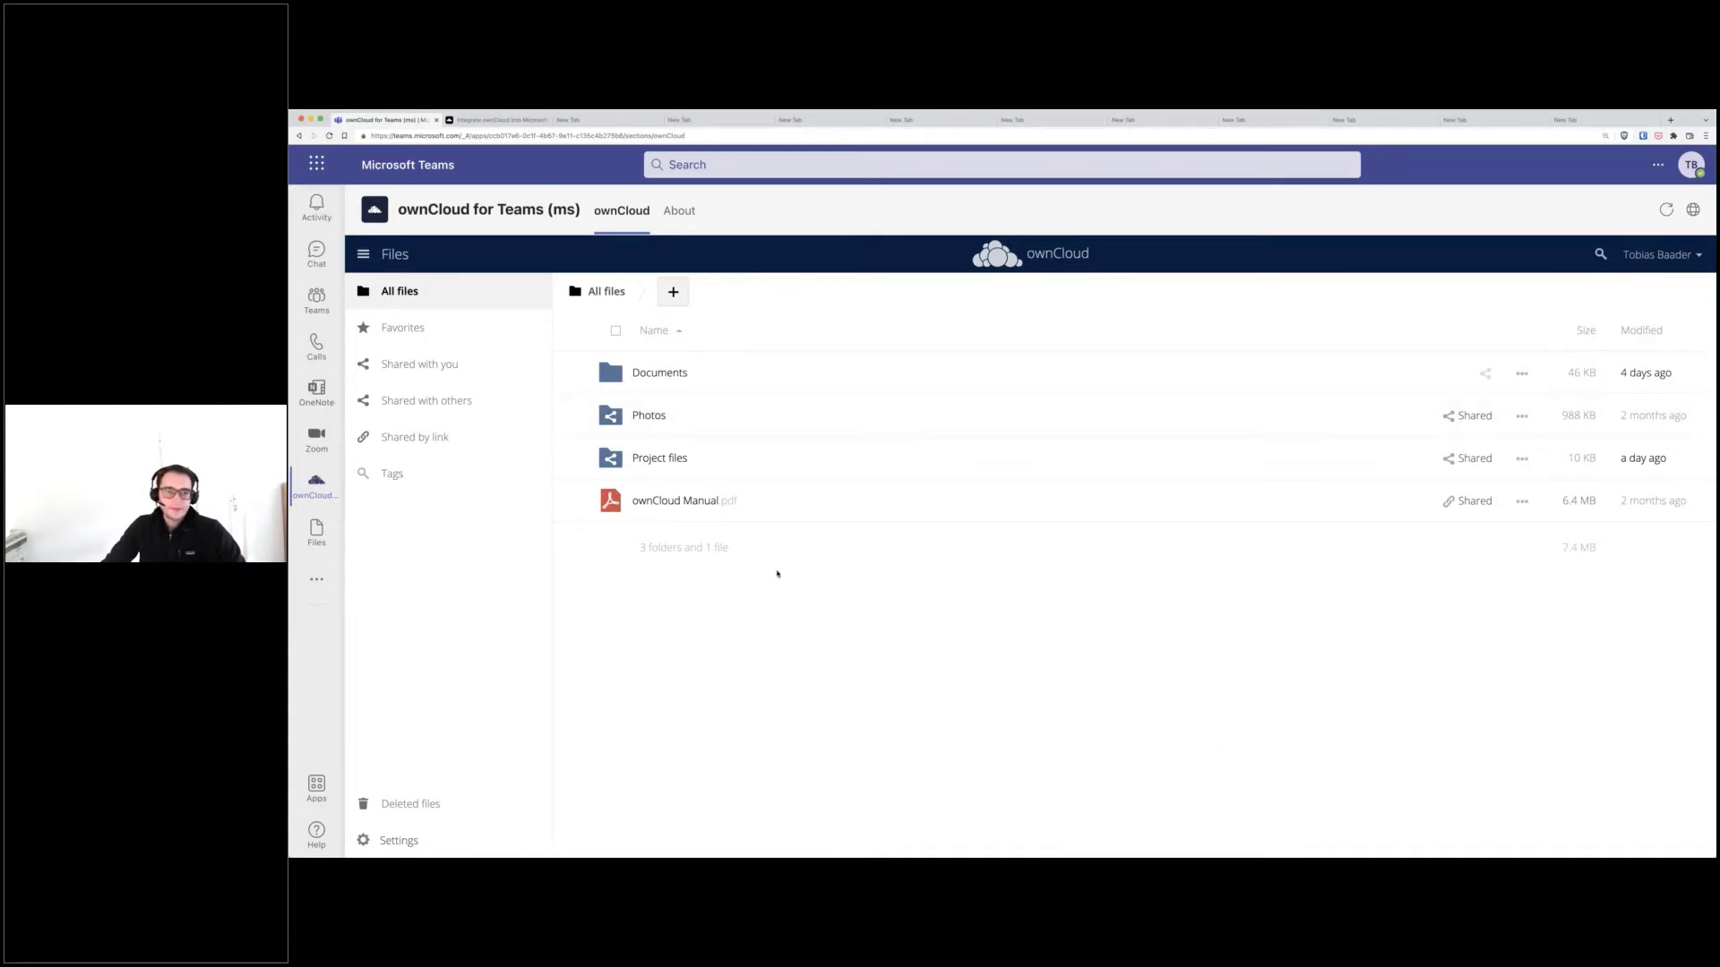
Step: Show the sharing details of Project Plans 2023.docx in the Project files folder and copy the file's private link
click(663, 458)
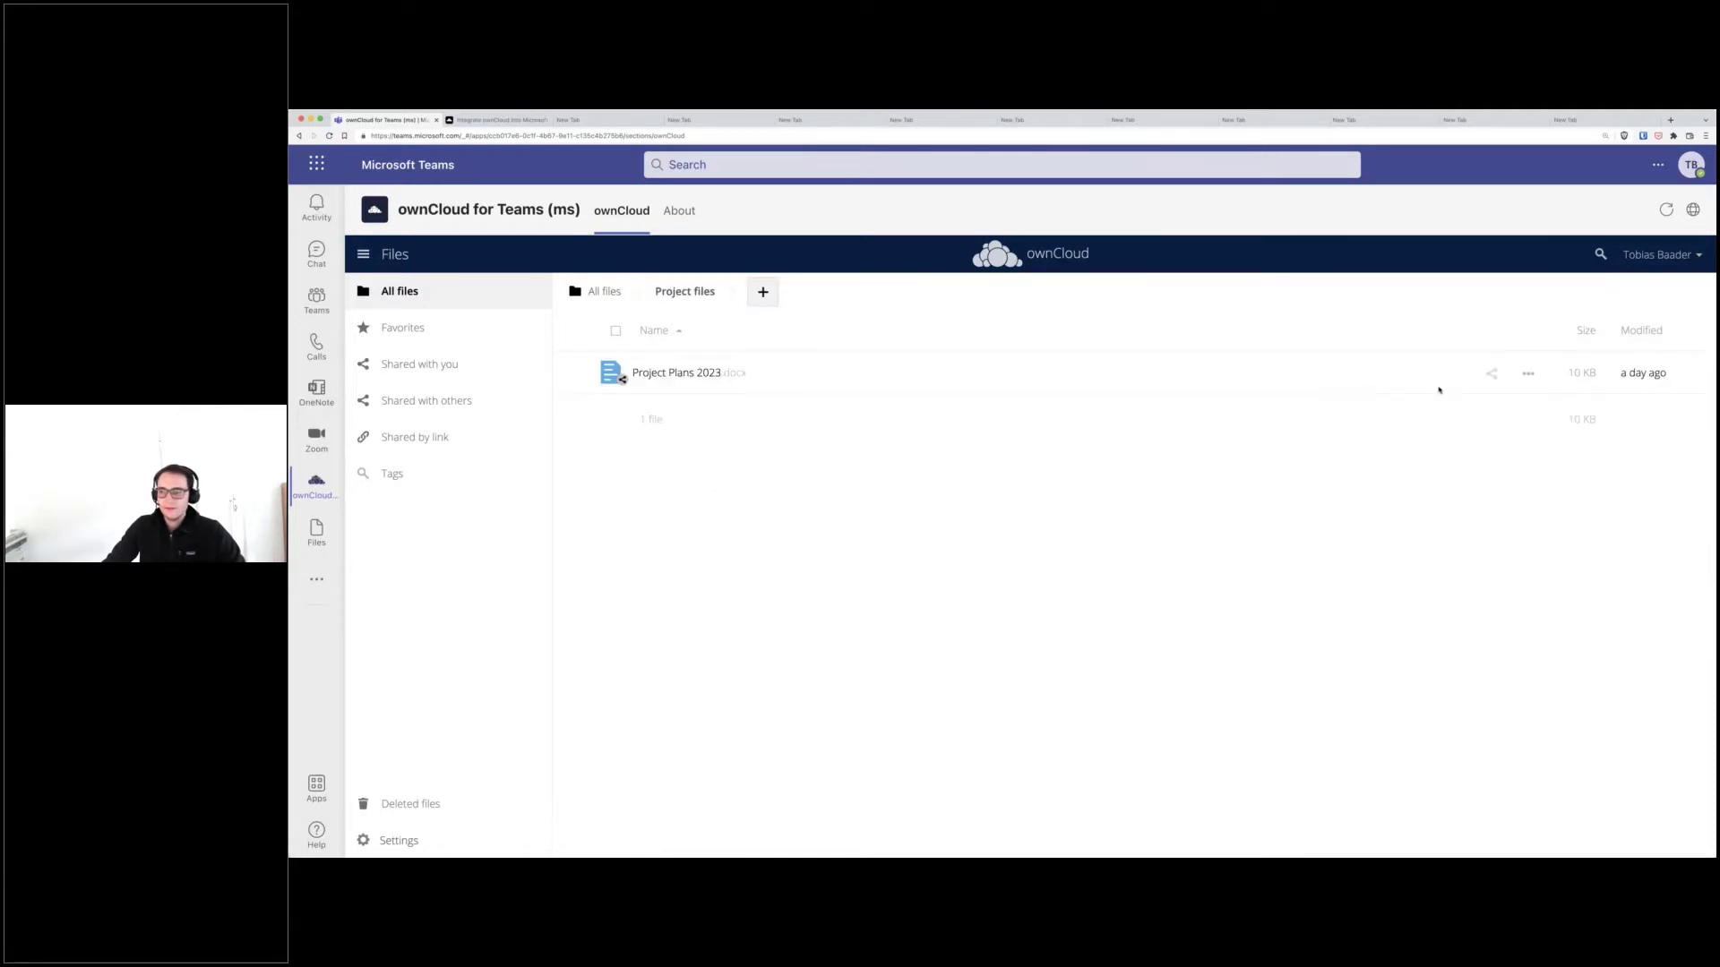
click(1492, 373)
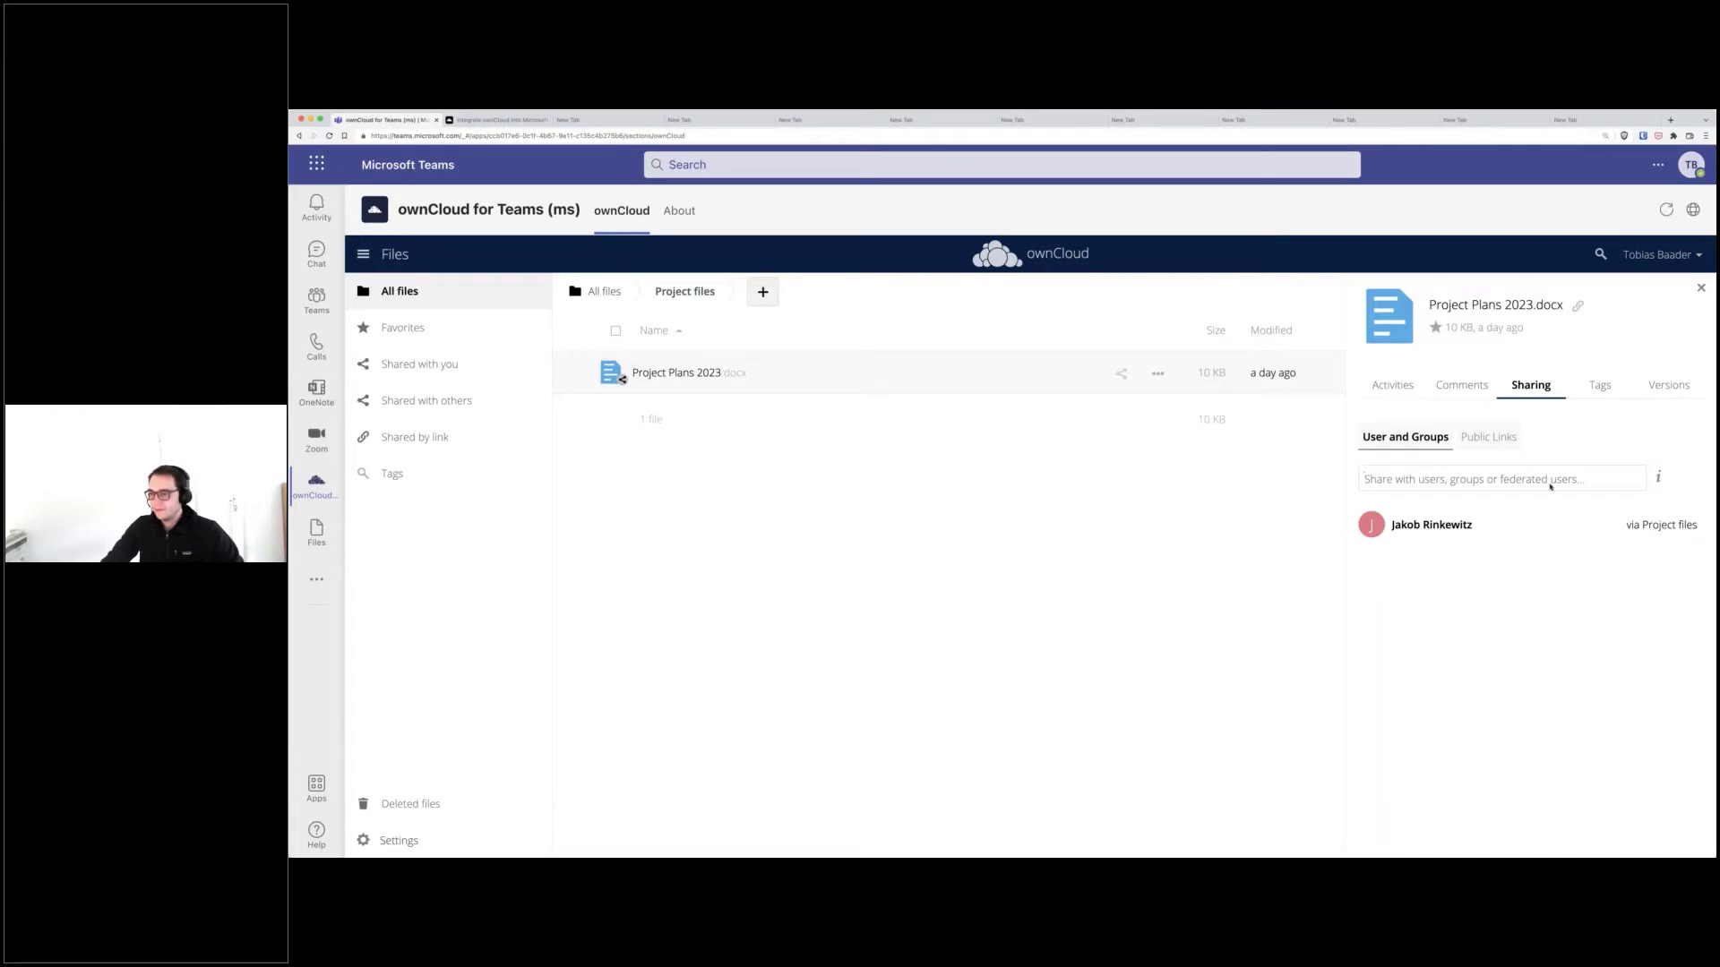
click(1577, 306)
key(super+c)
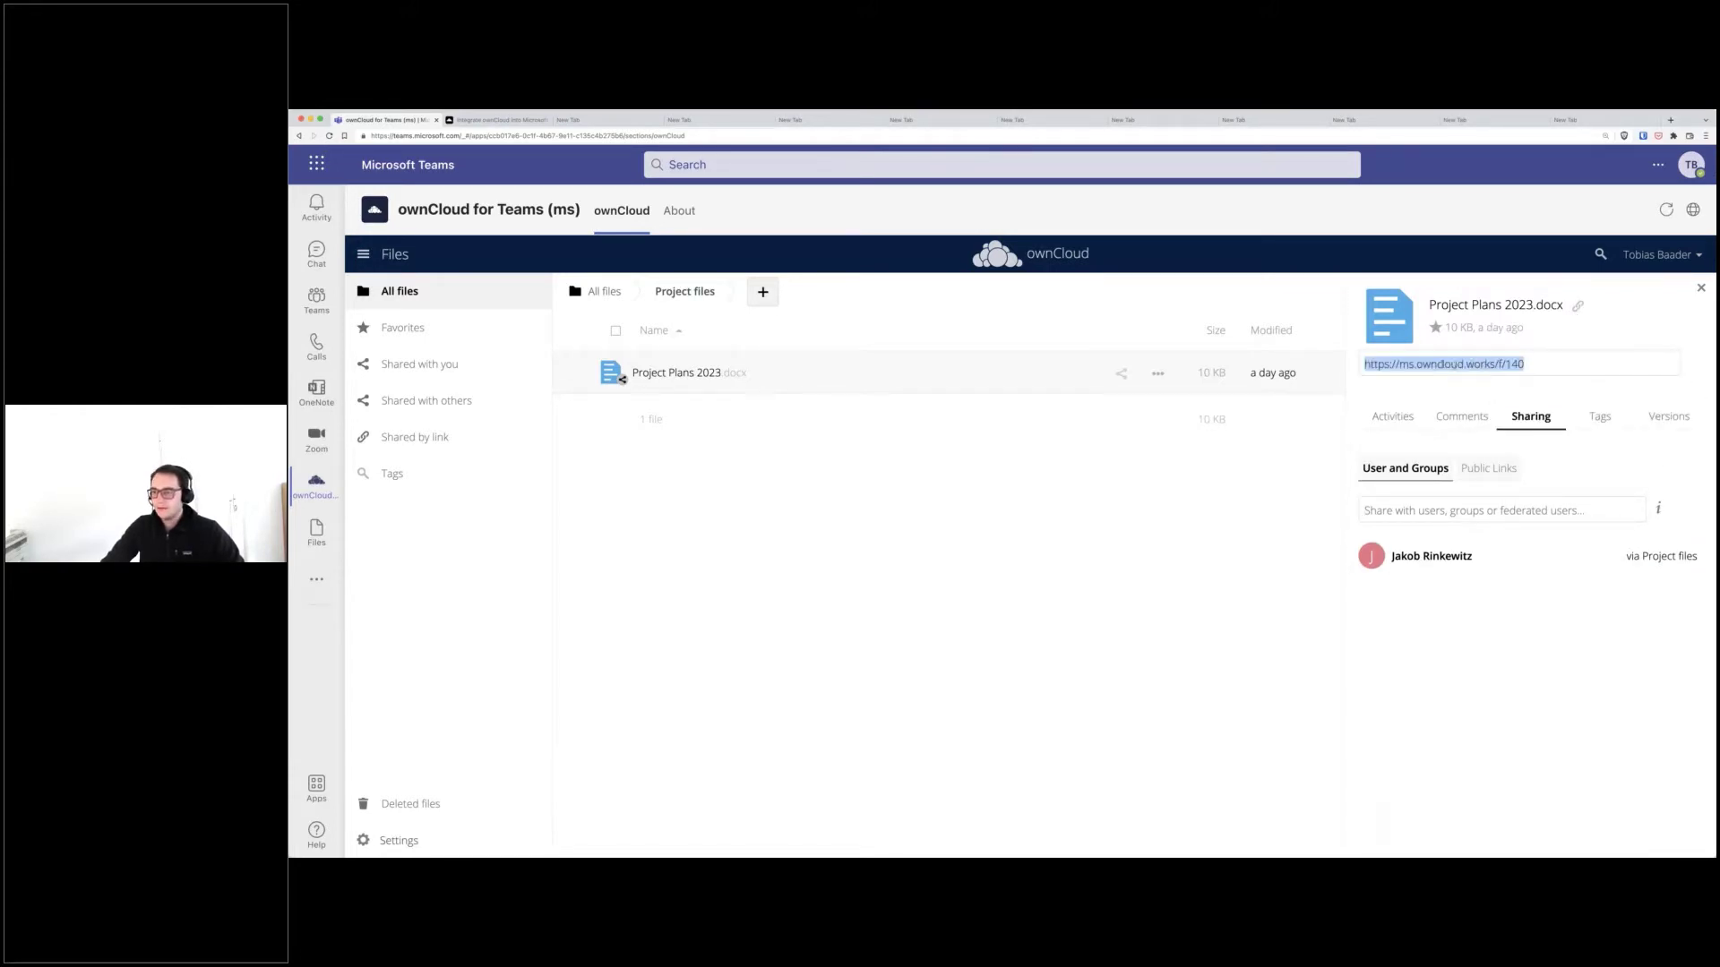
Step: Send the message "check this out:" followed by the copied file link in the colleague's chat
click(316, 253)
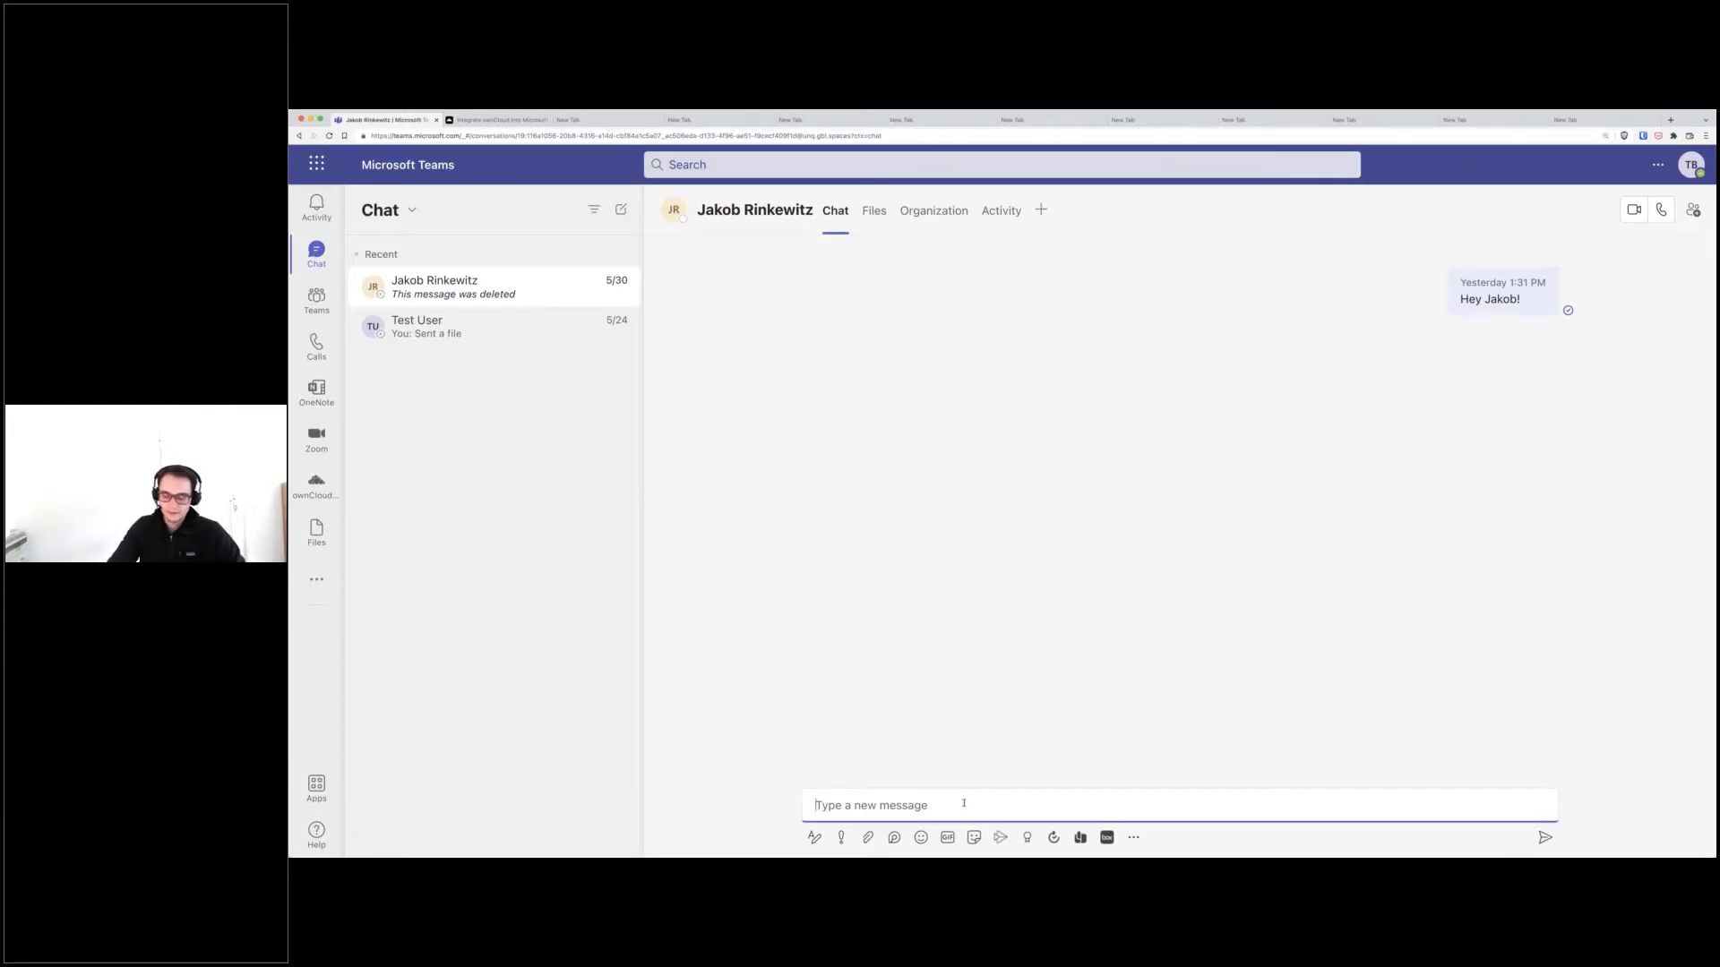
text(check this out:)
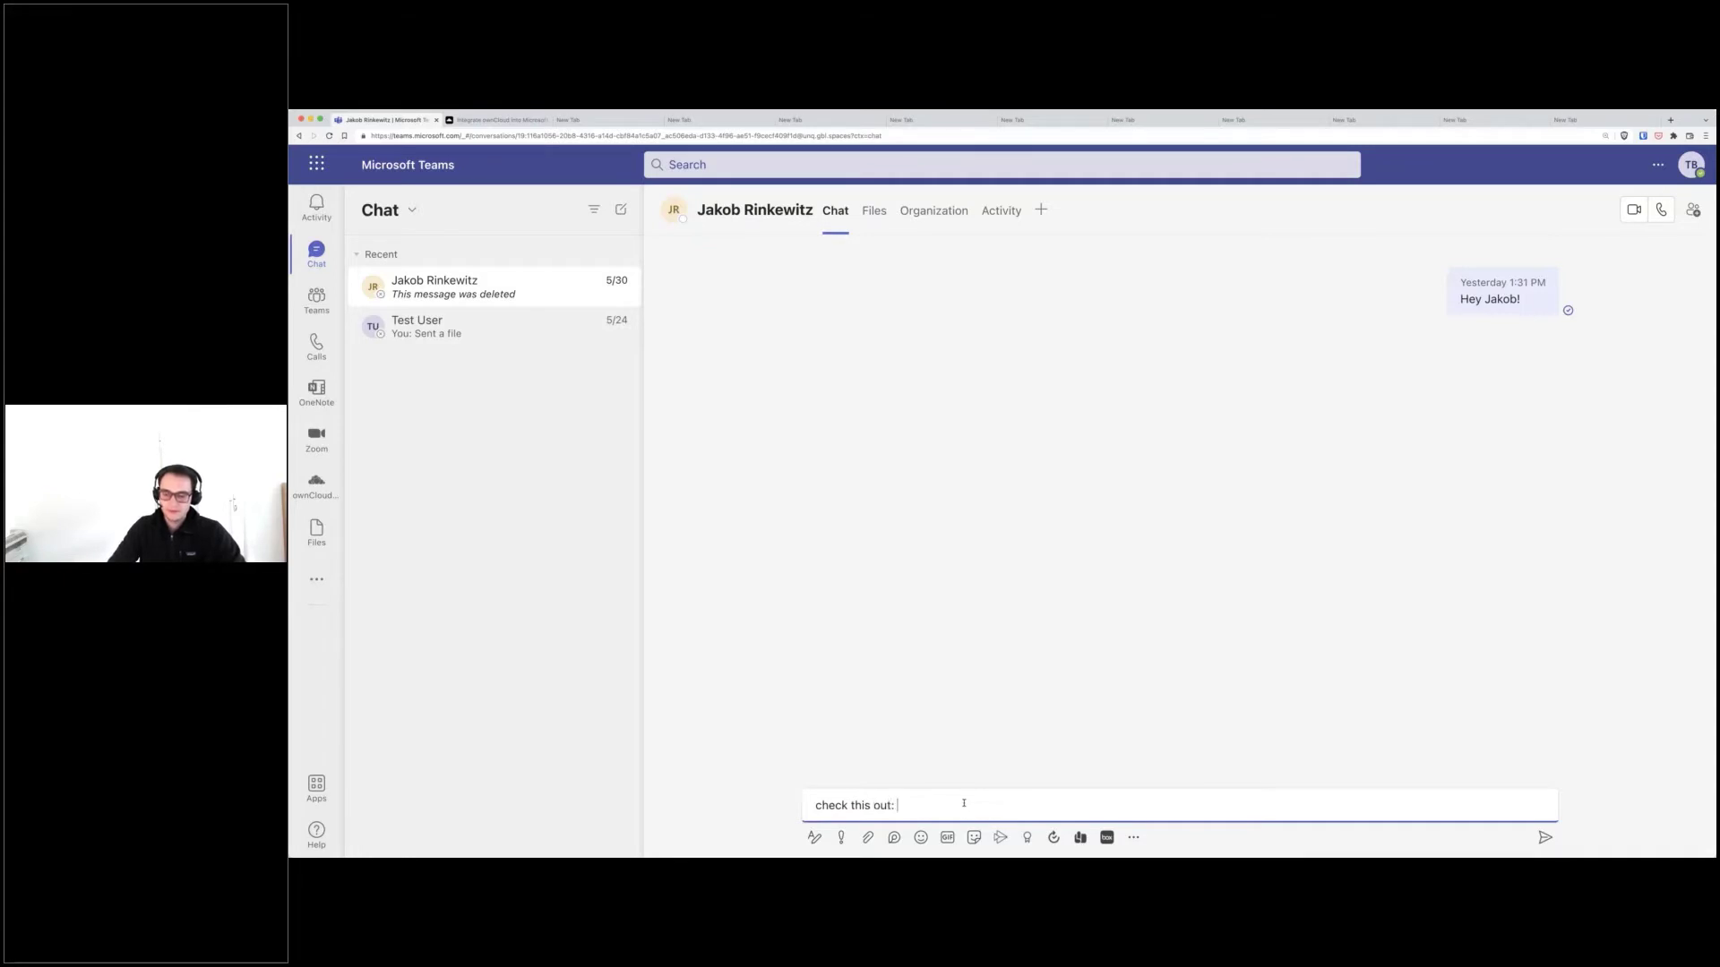
key(super+v)
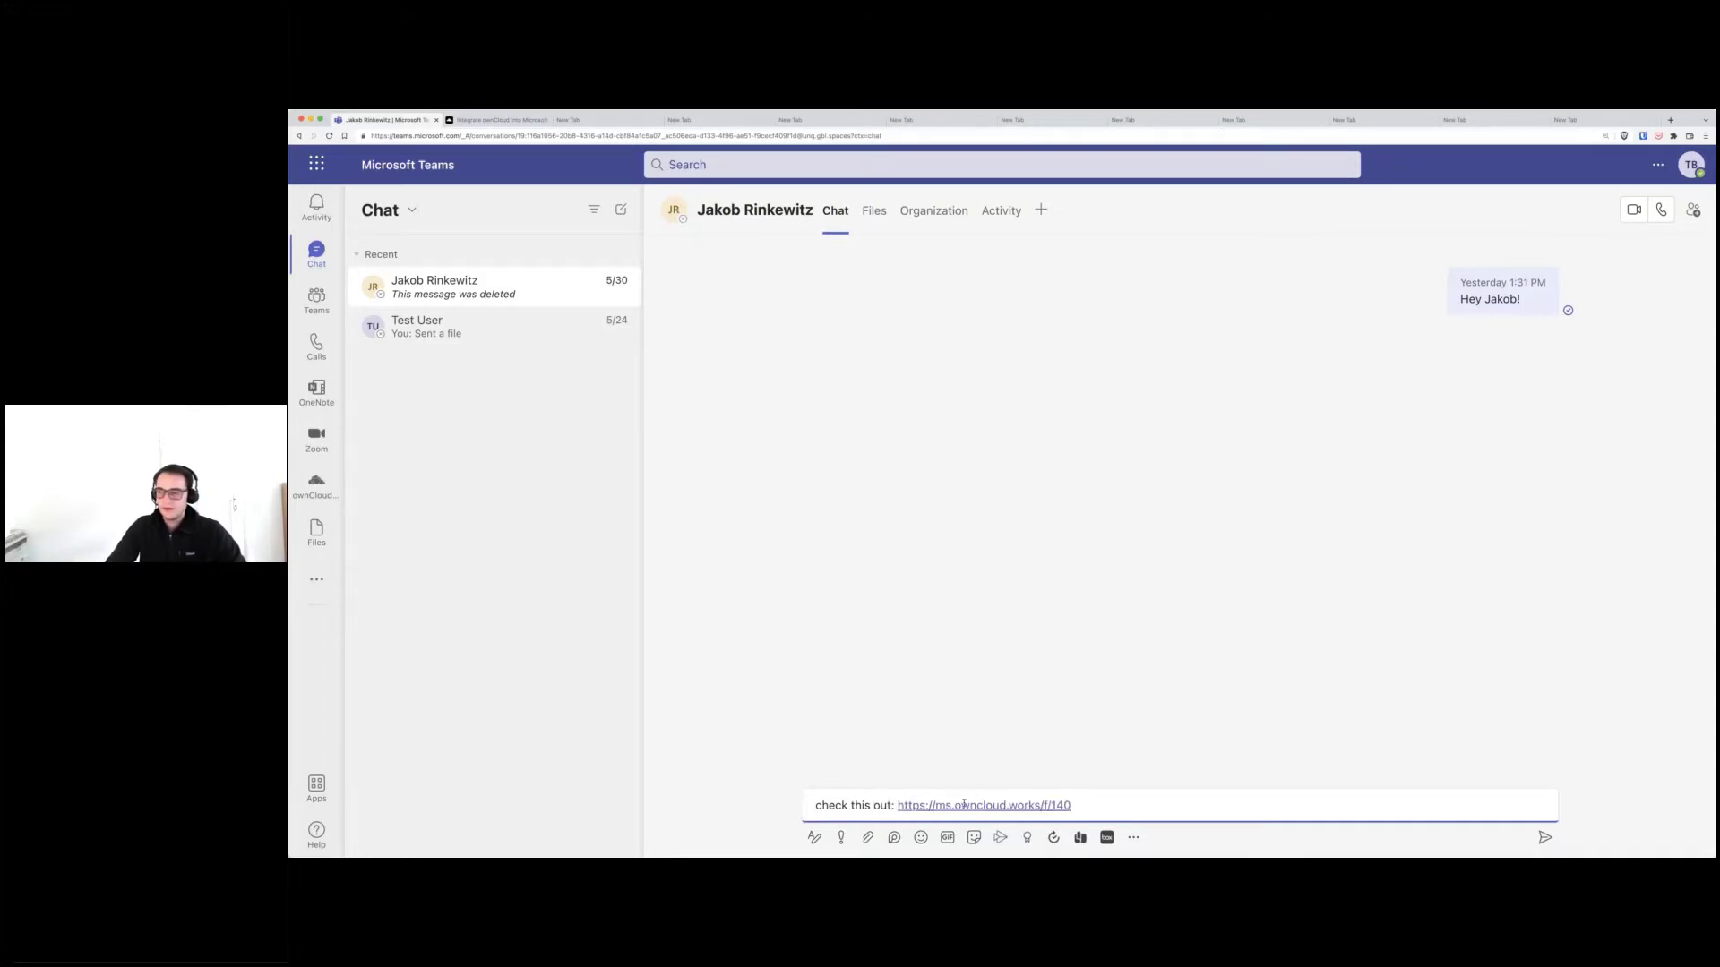
key(Return)
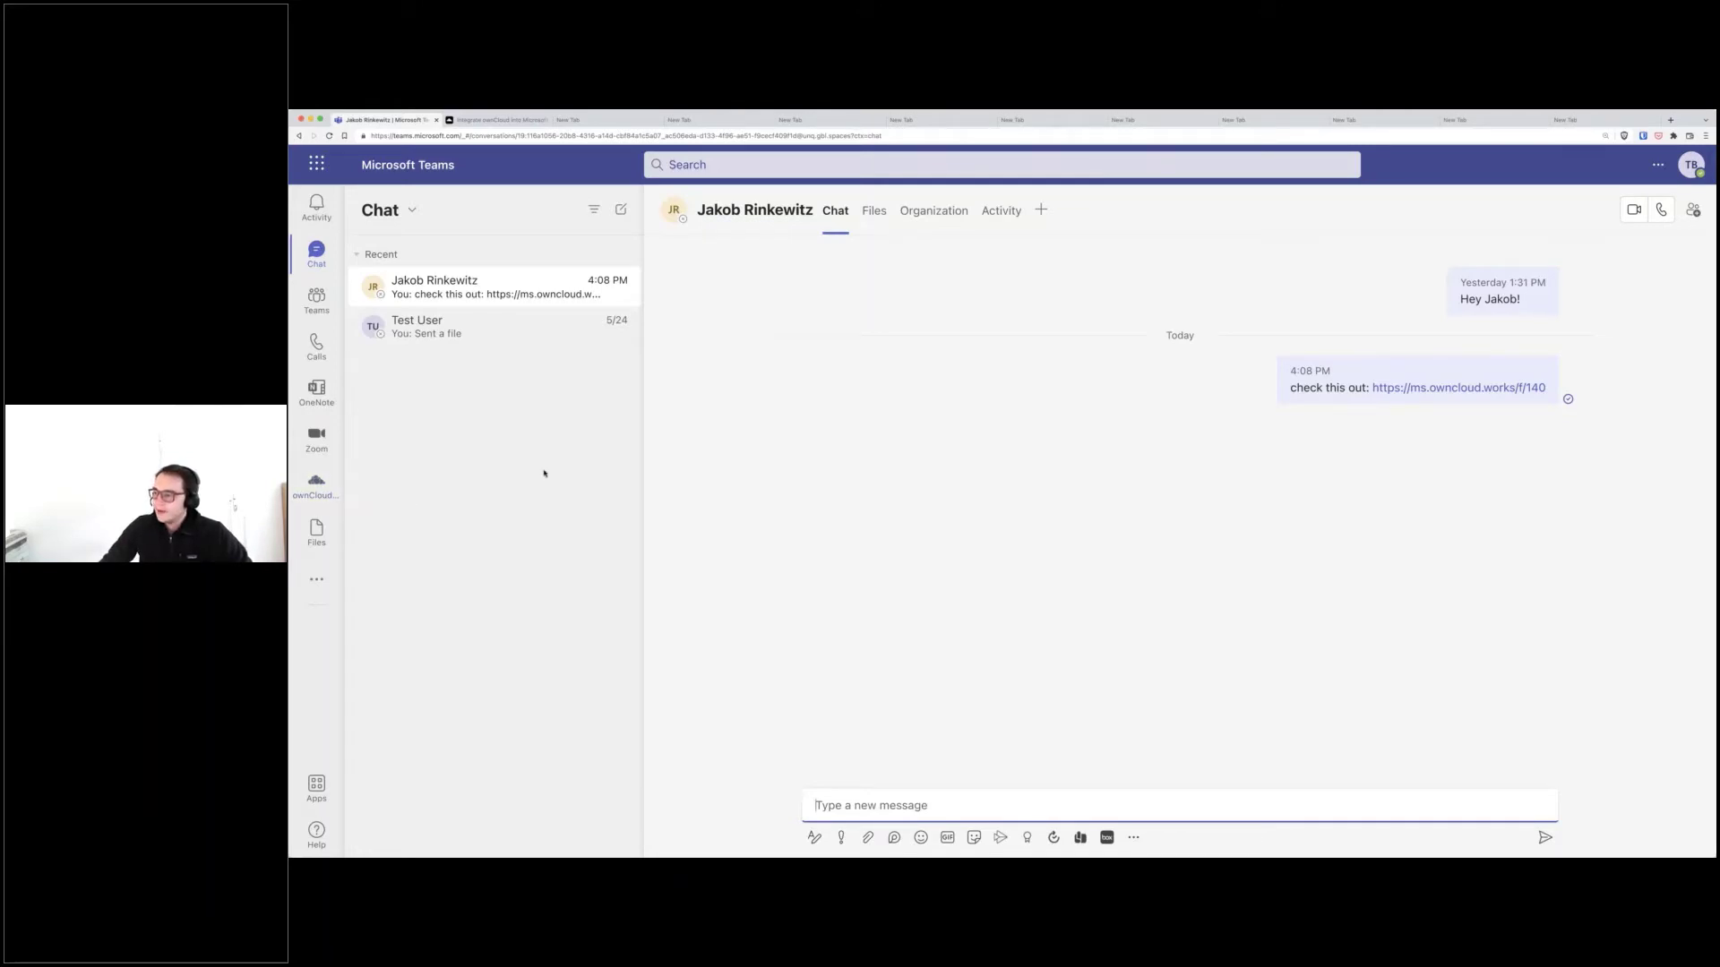
mouse_move(1333, 400)
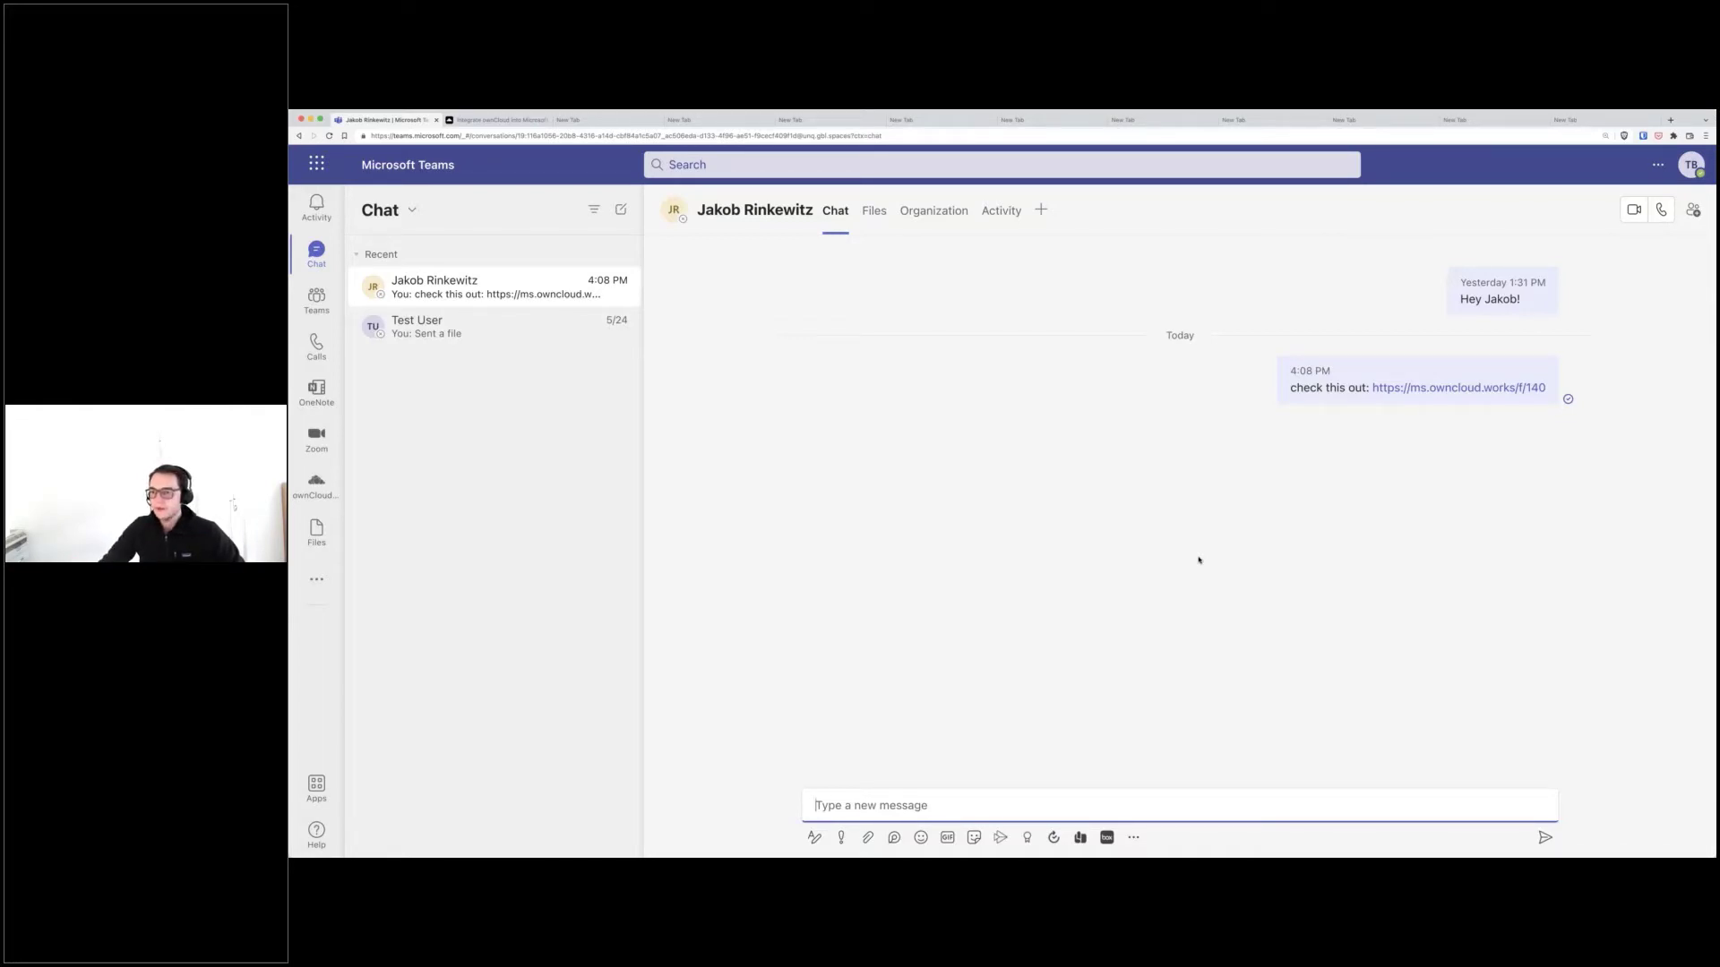
Step: Remove the colleague's user share from the Project files folder in ownCloud
click(318, 485)
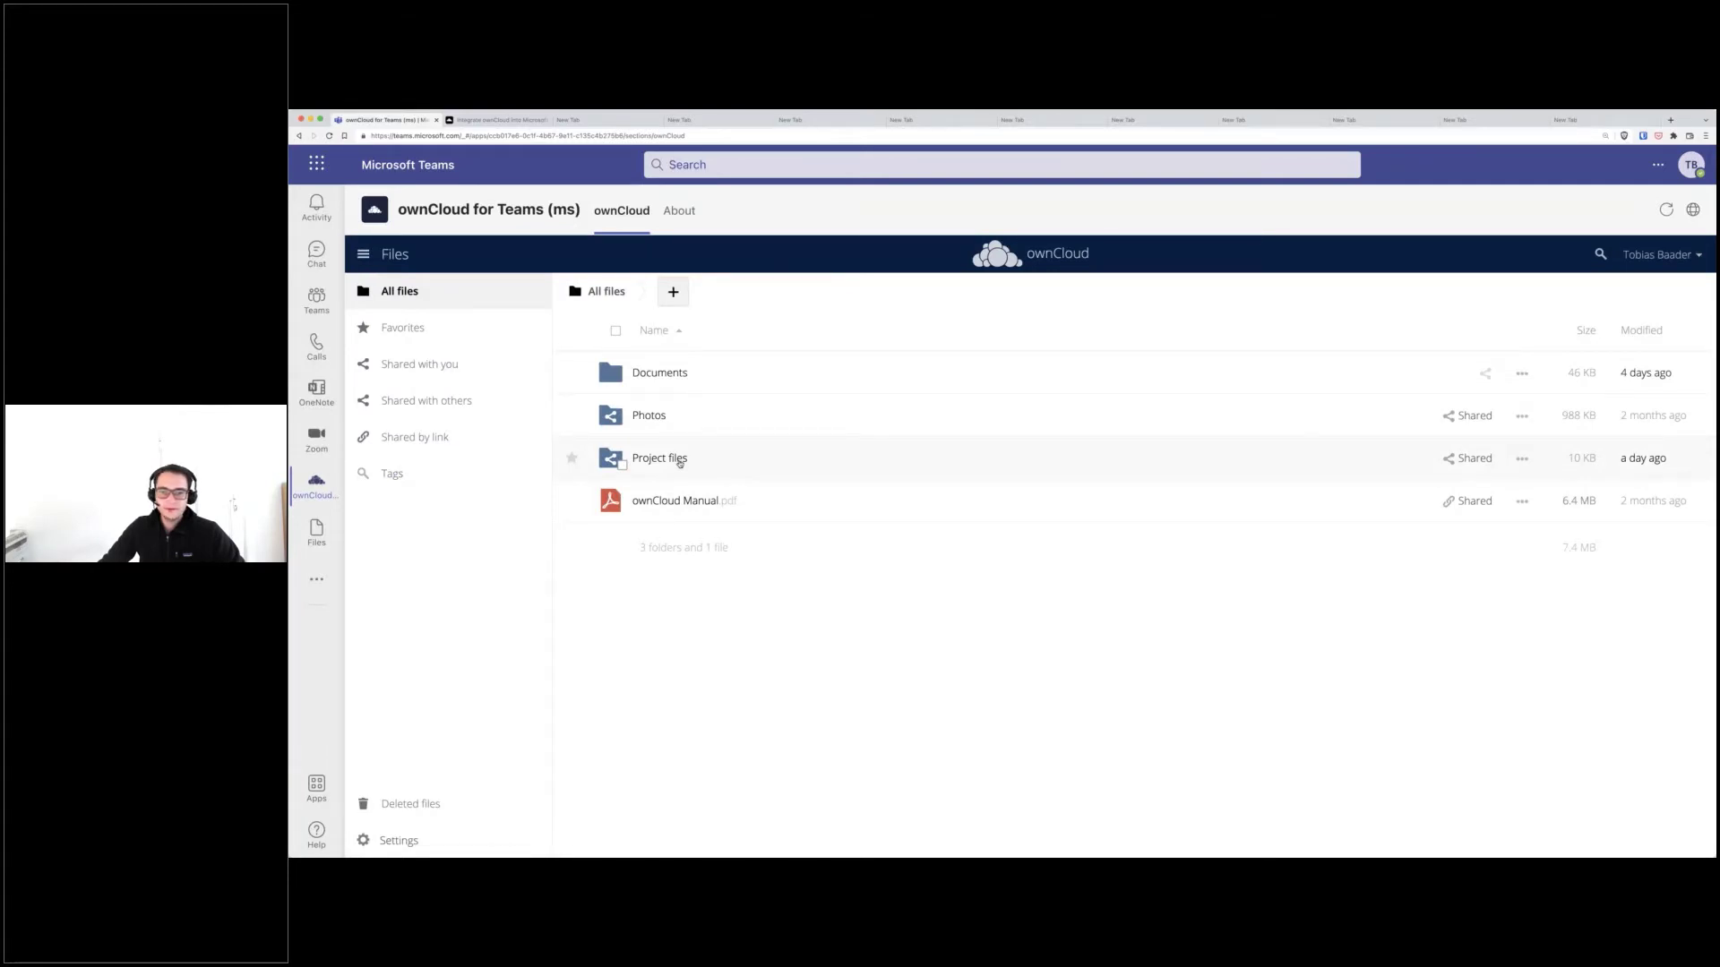
click(680, 461)
click(1493, 374)
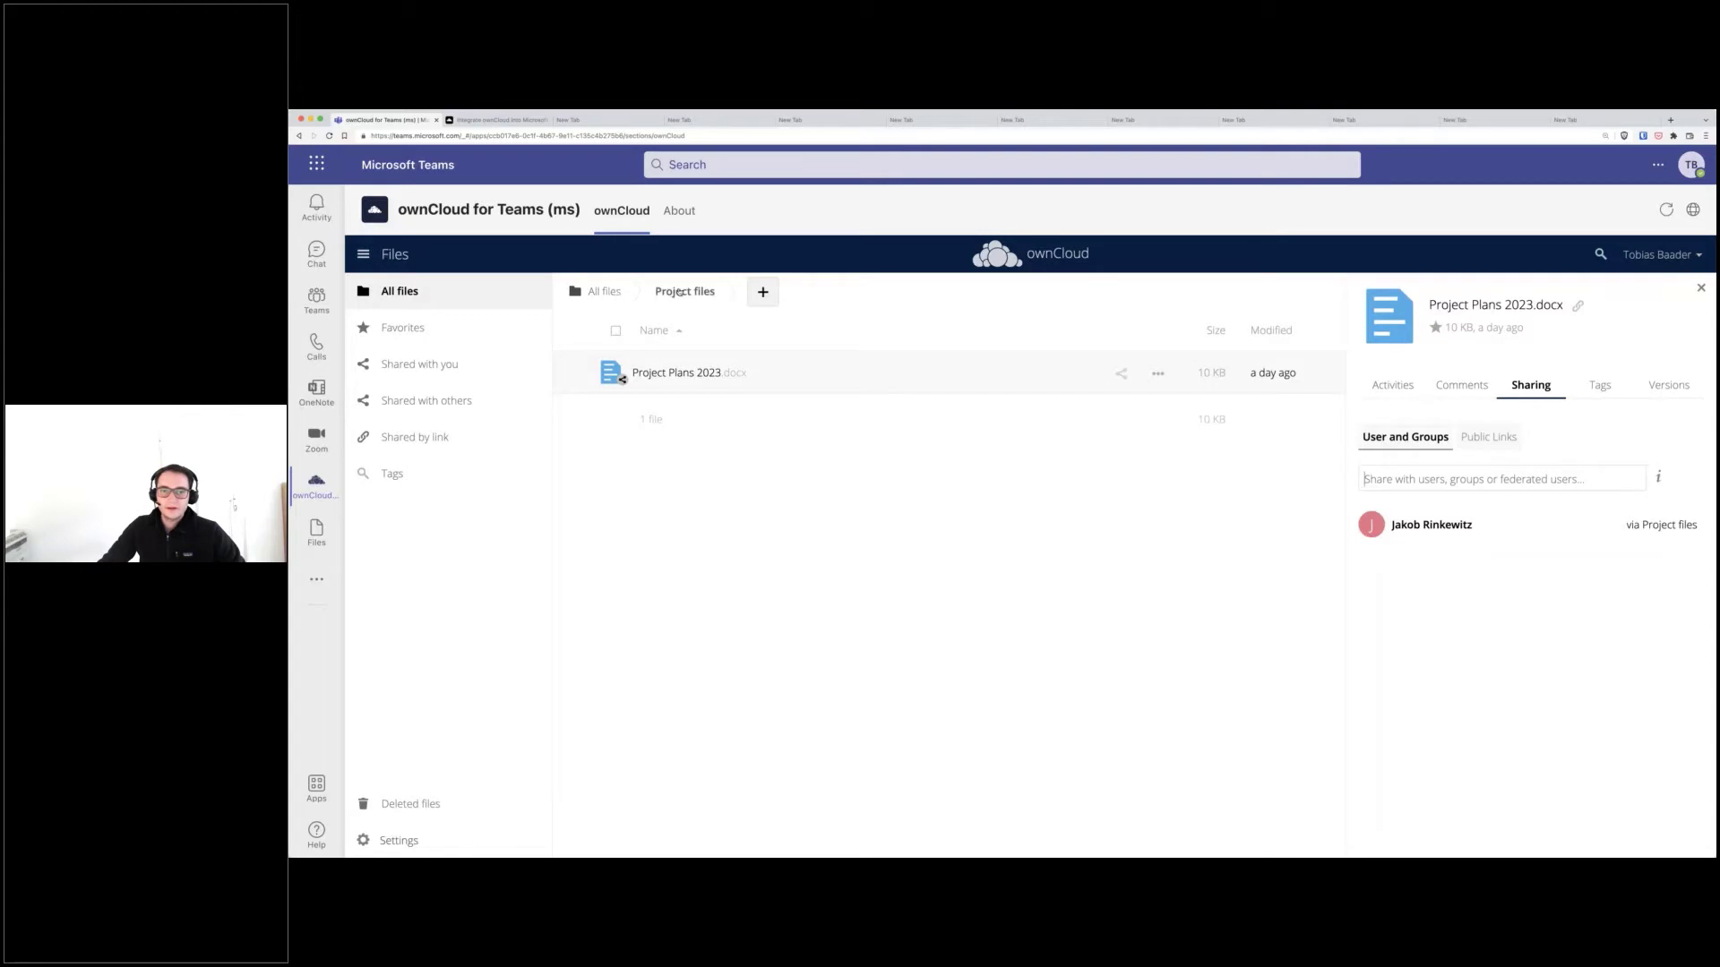
click(621, 293)
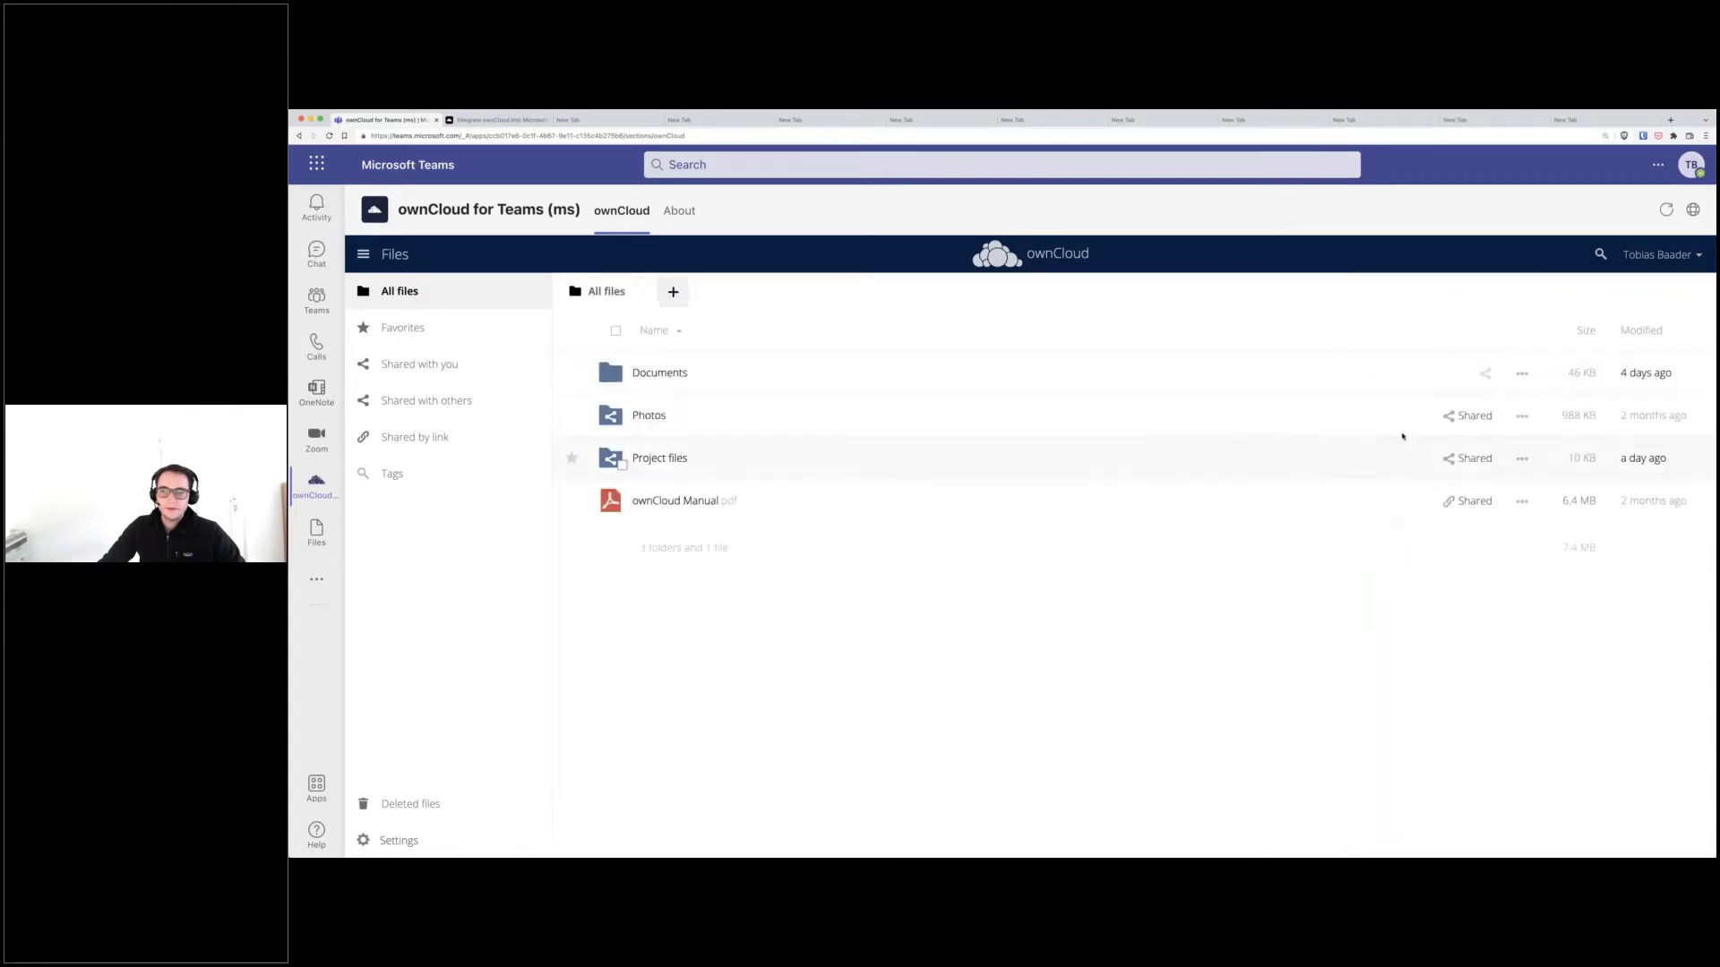
click(1458, 457)
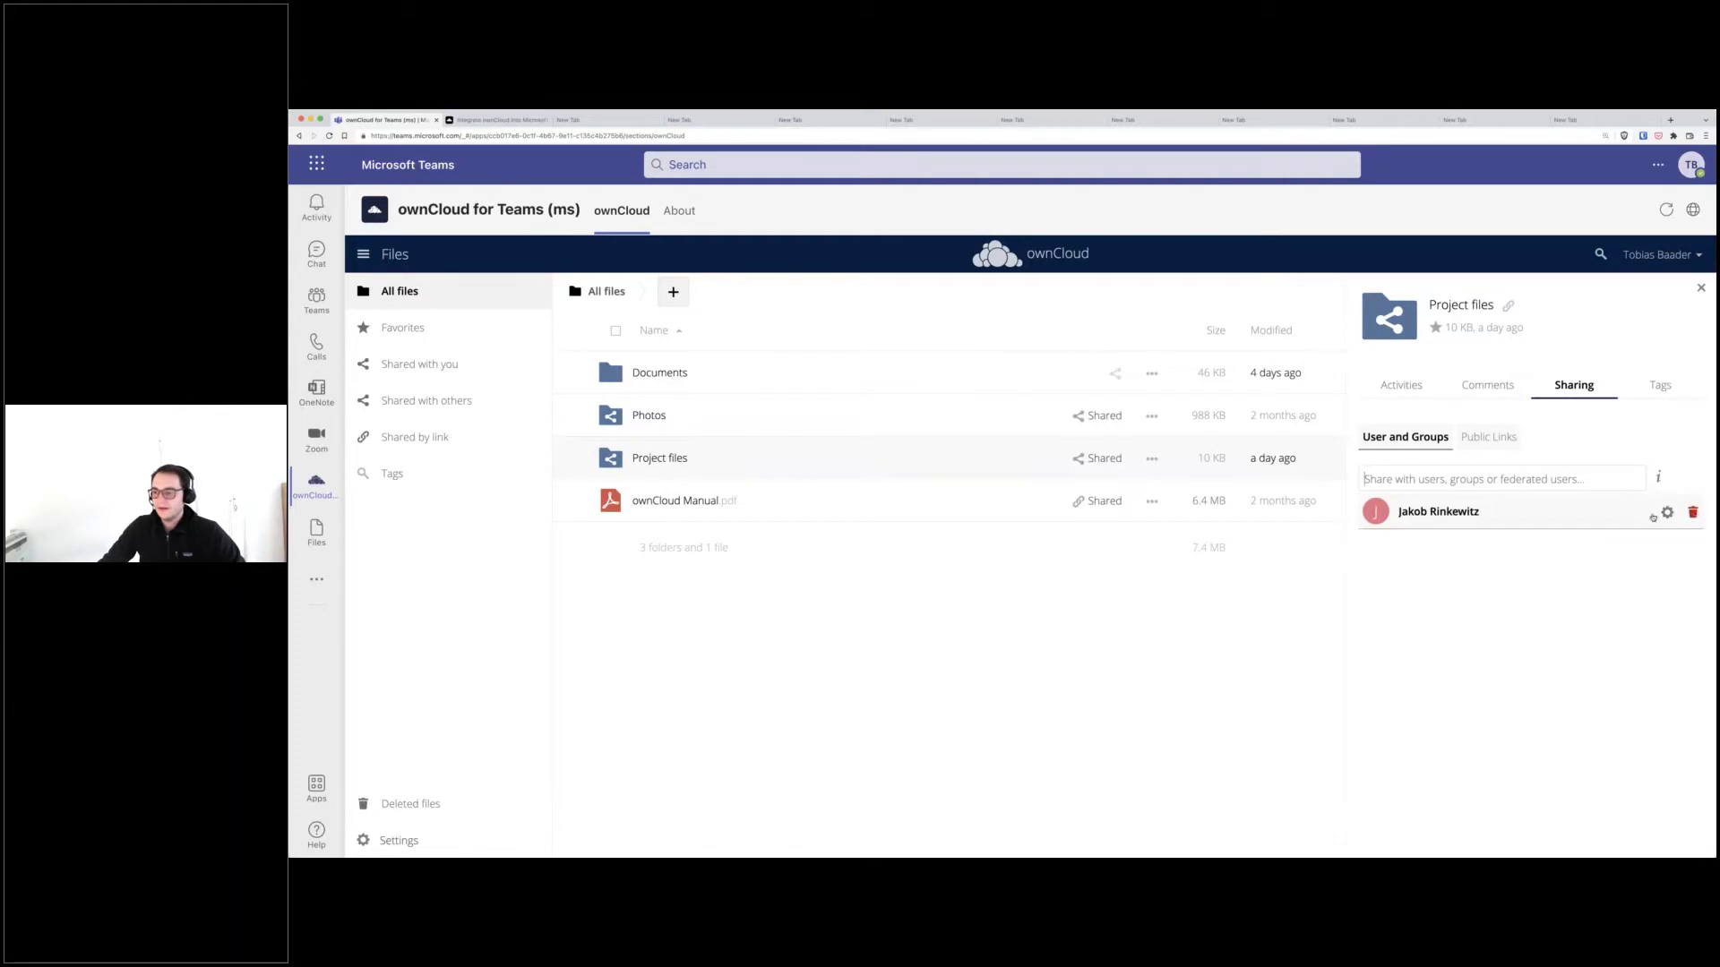
mouse_move(1424, 513)
click(1692, 512)
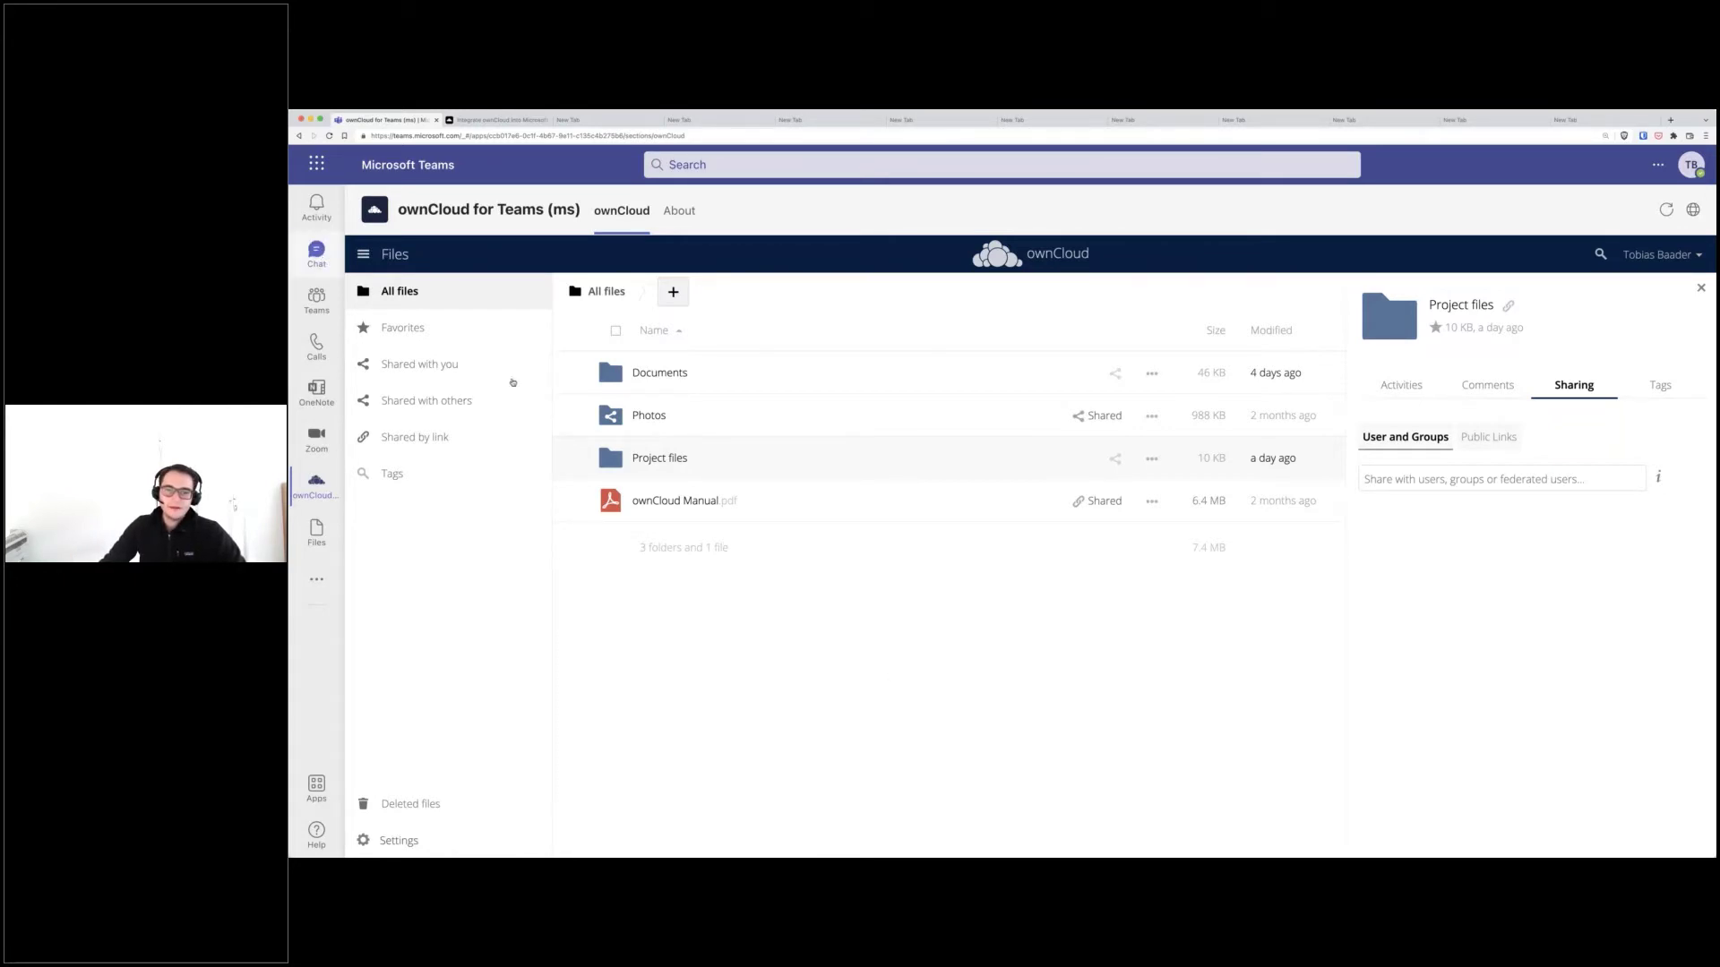
Step: Return to the chat view and unpin the built-in Files app from Teams
click(317, 253)
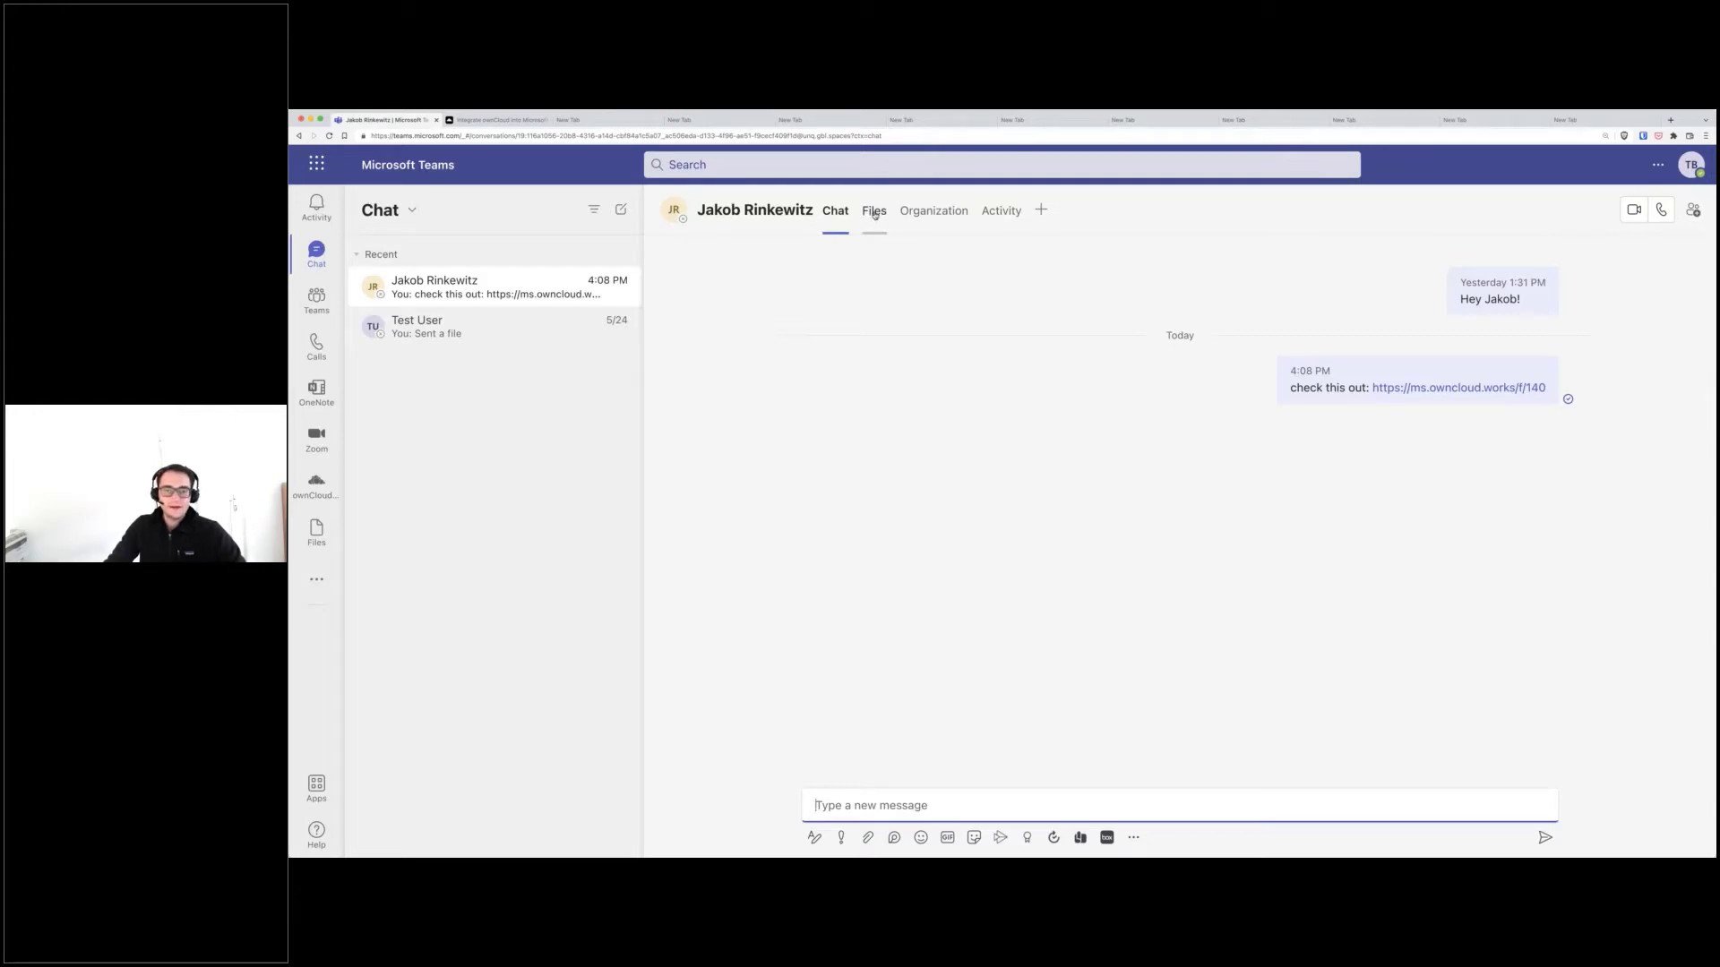
right_click(317, 535)
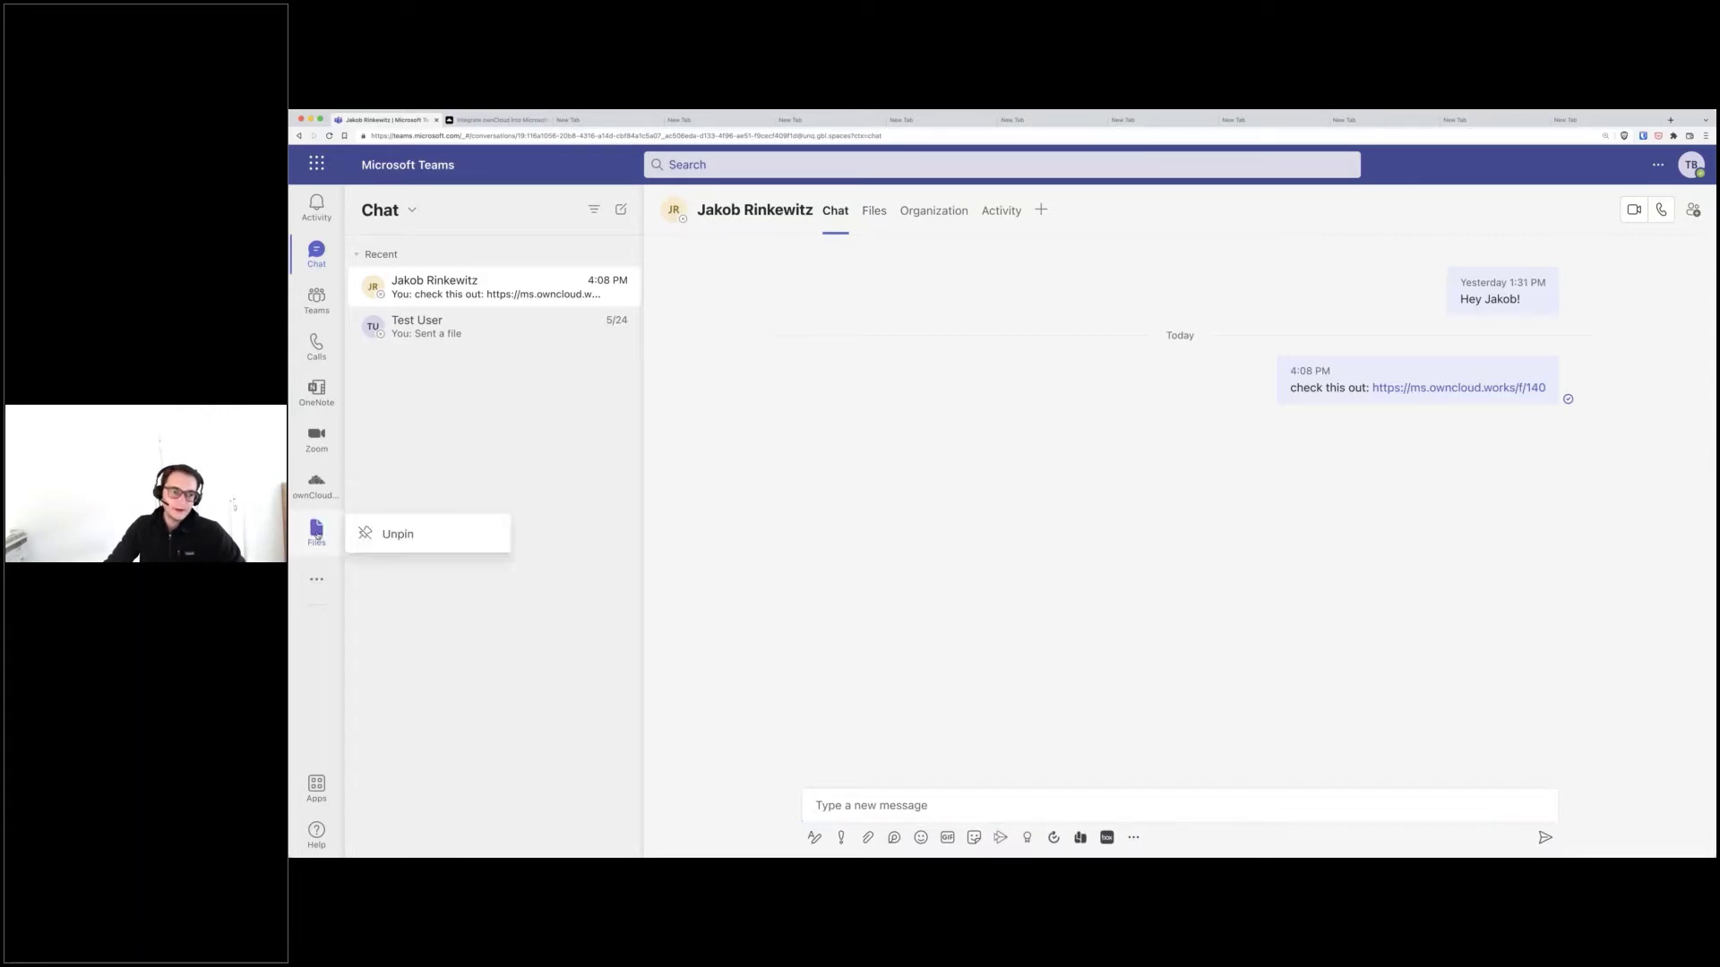
click(368, 534)
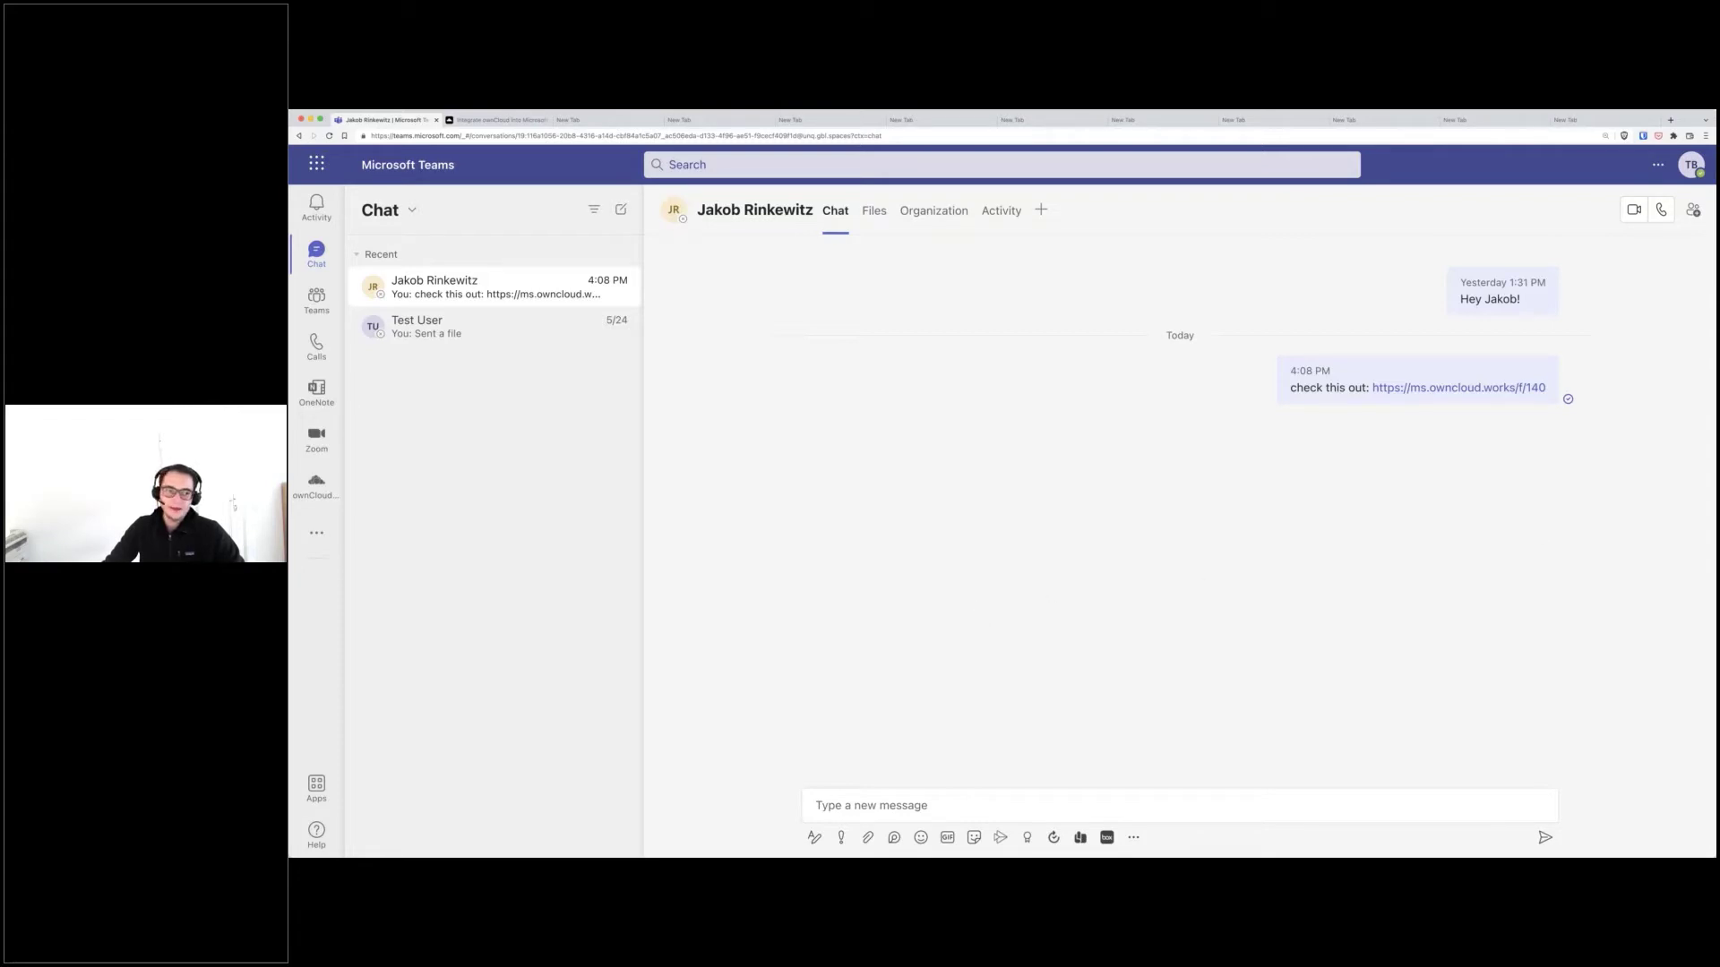
Step: Reopen the ownCloud files, and switch to the presentation's Microsoft Teams Integration prerequisites slide
click(316, 488)
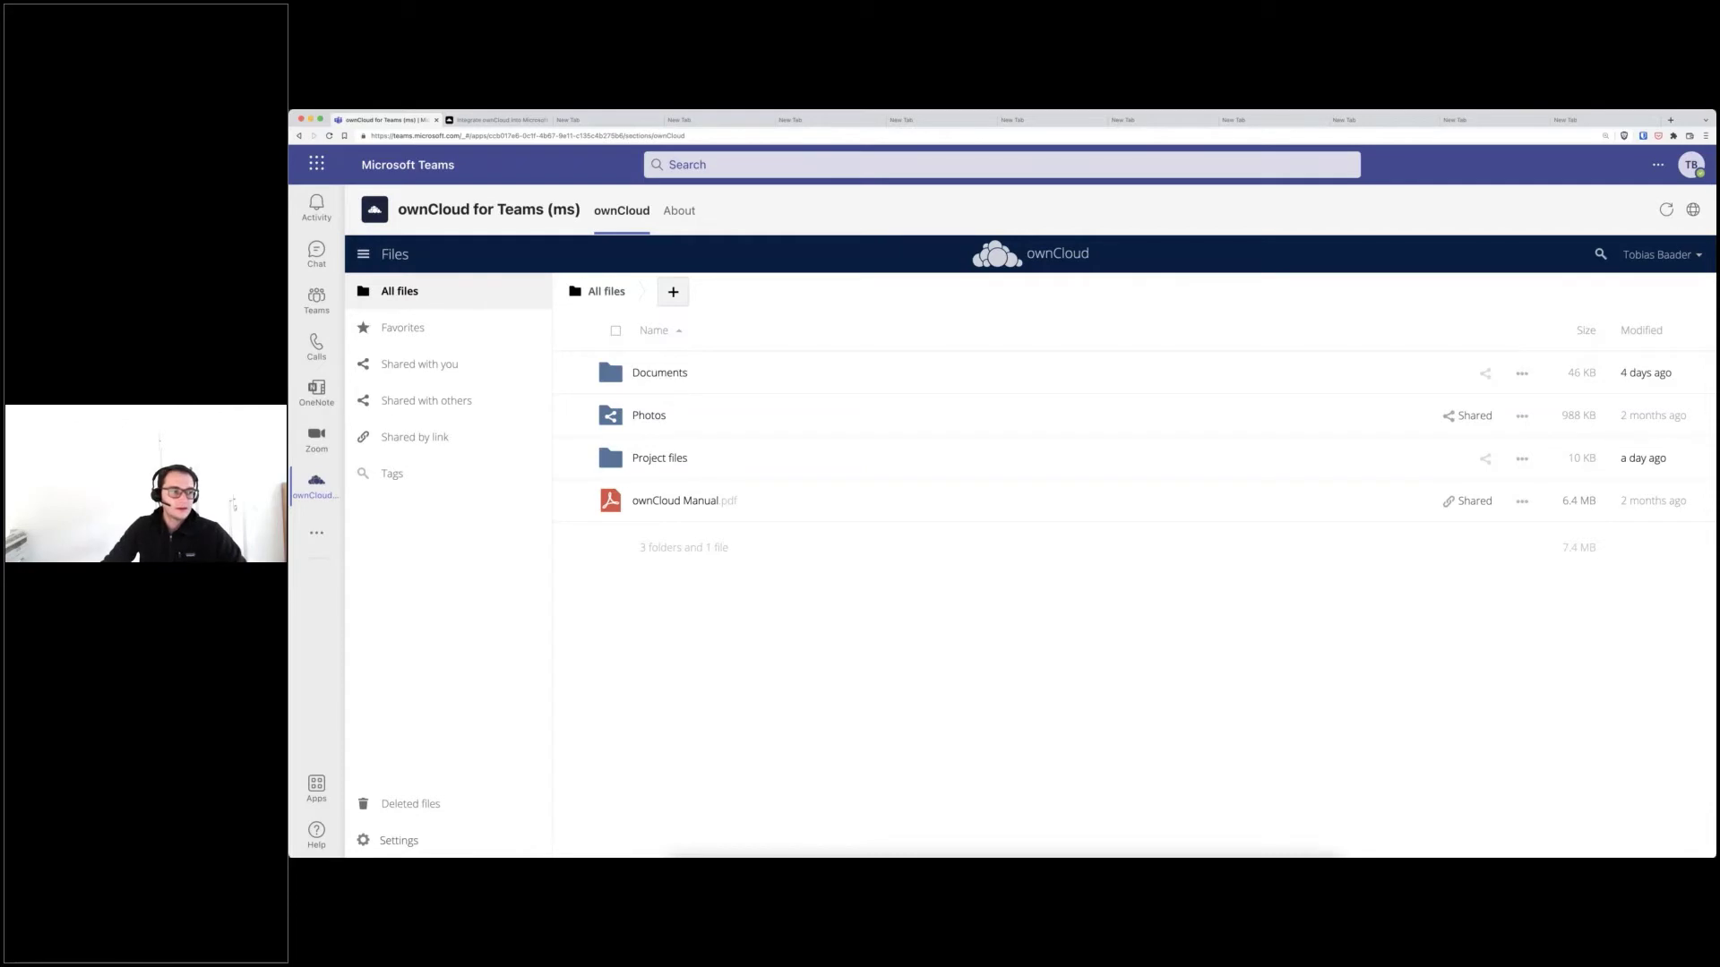
key(super+Tab)
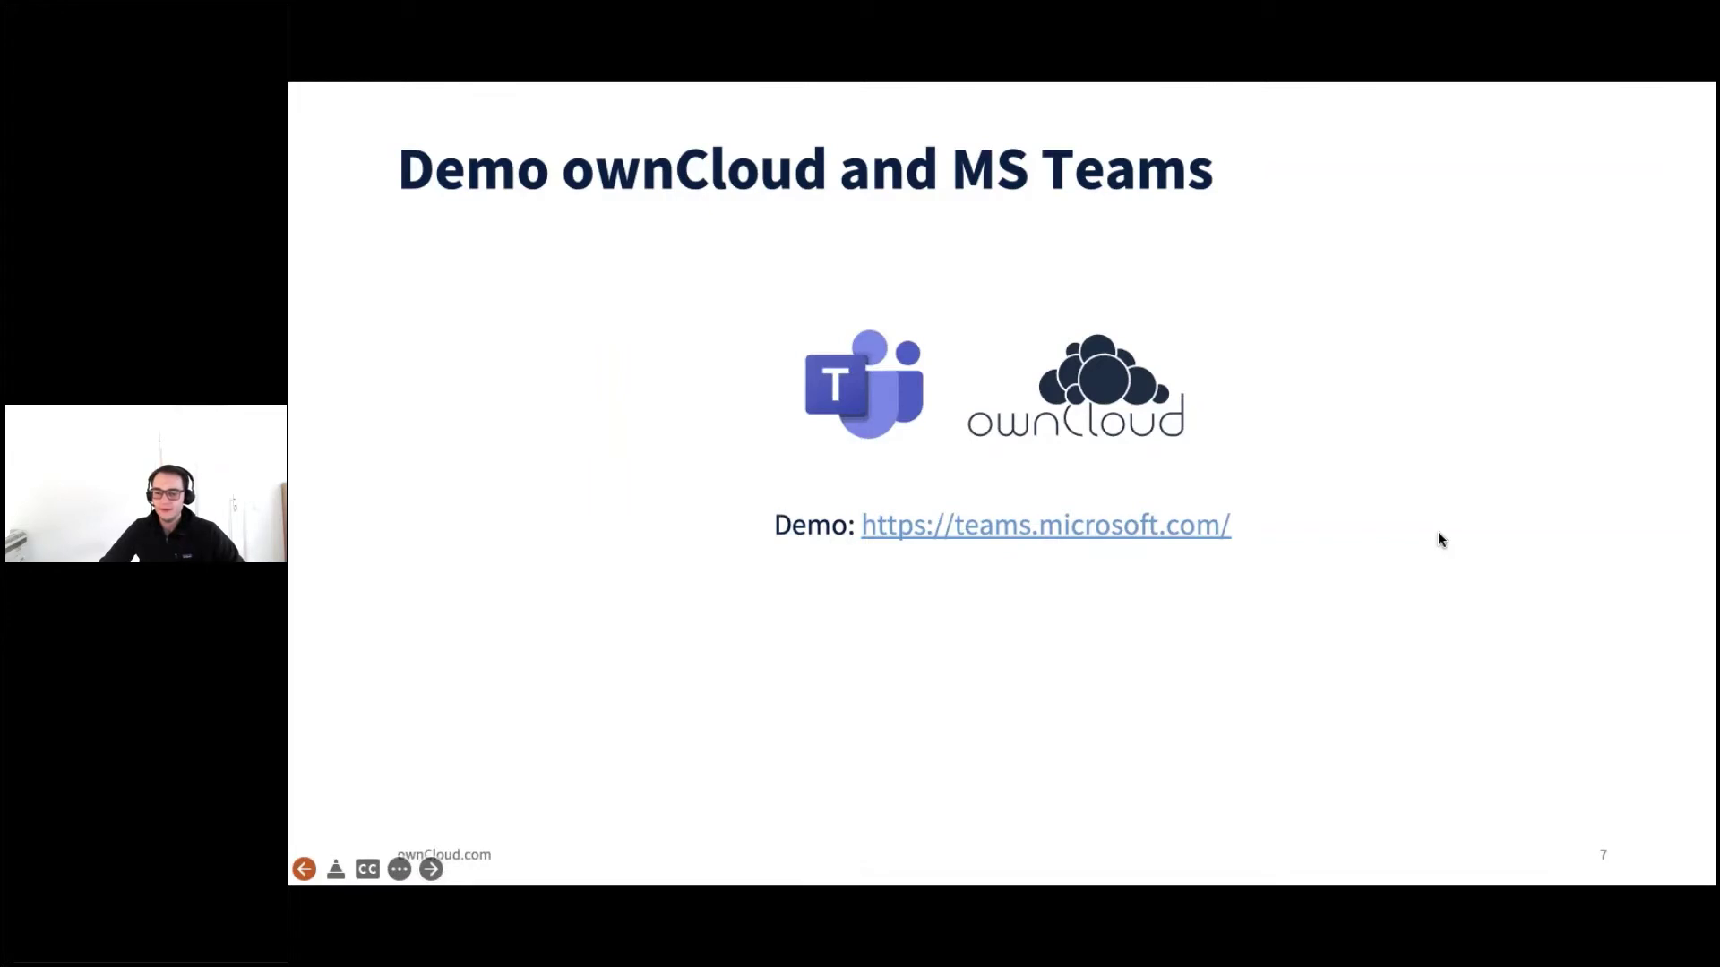
key(Right)
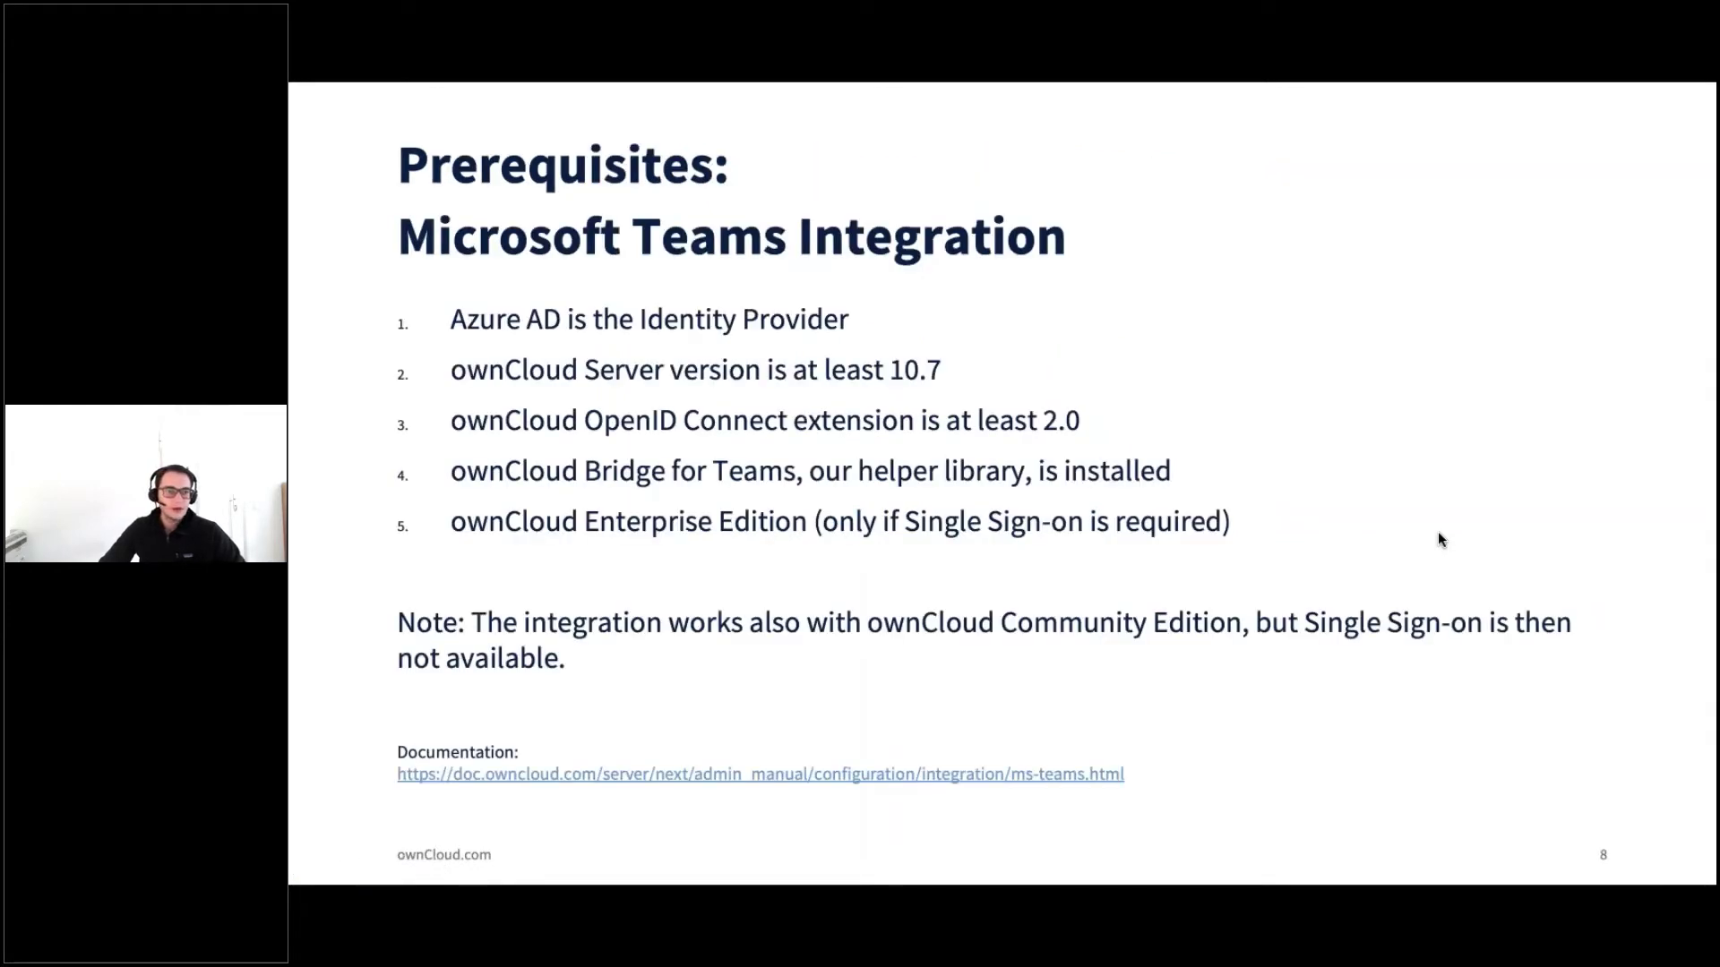
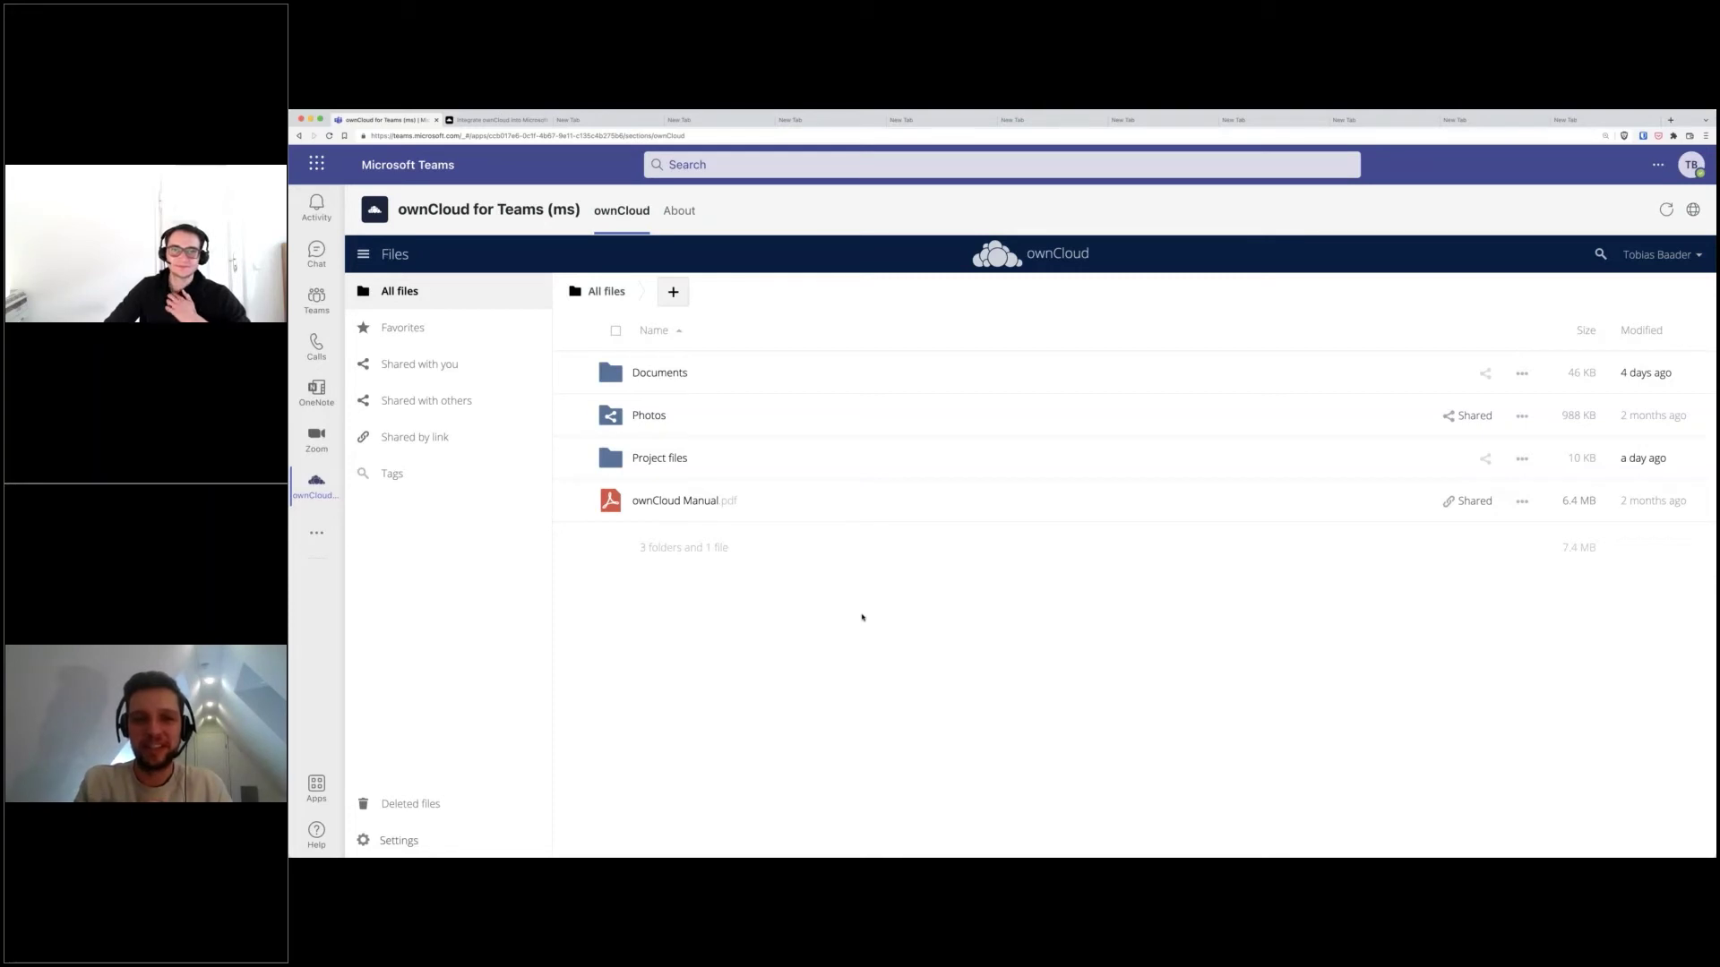
Step: Create a Word document named New Word file.docx in the All files folder of ownCloud
click(673, 291)
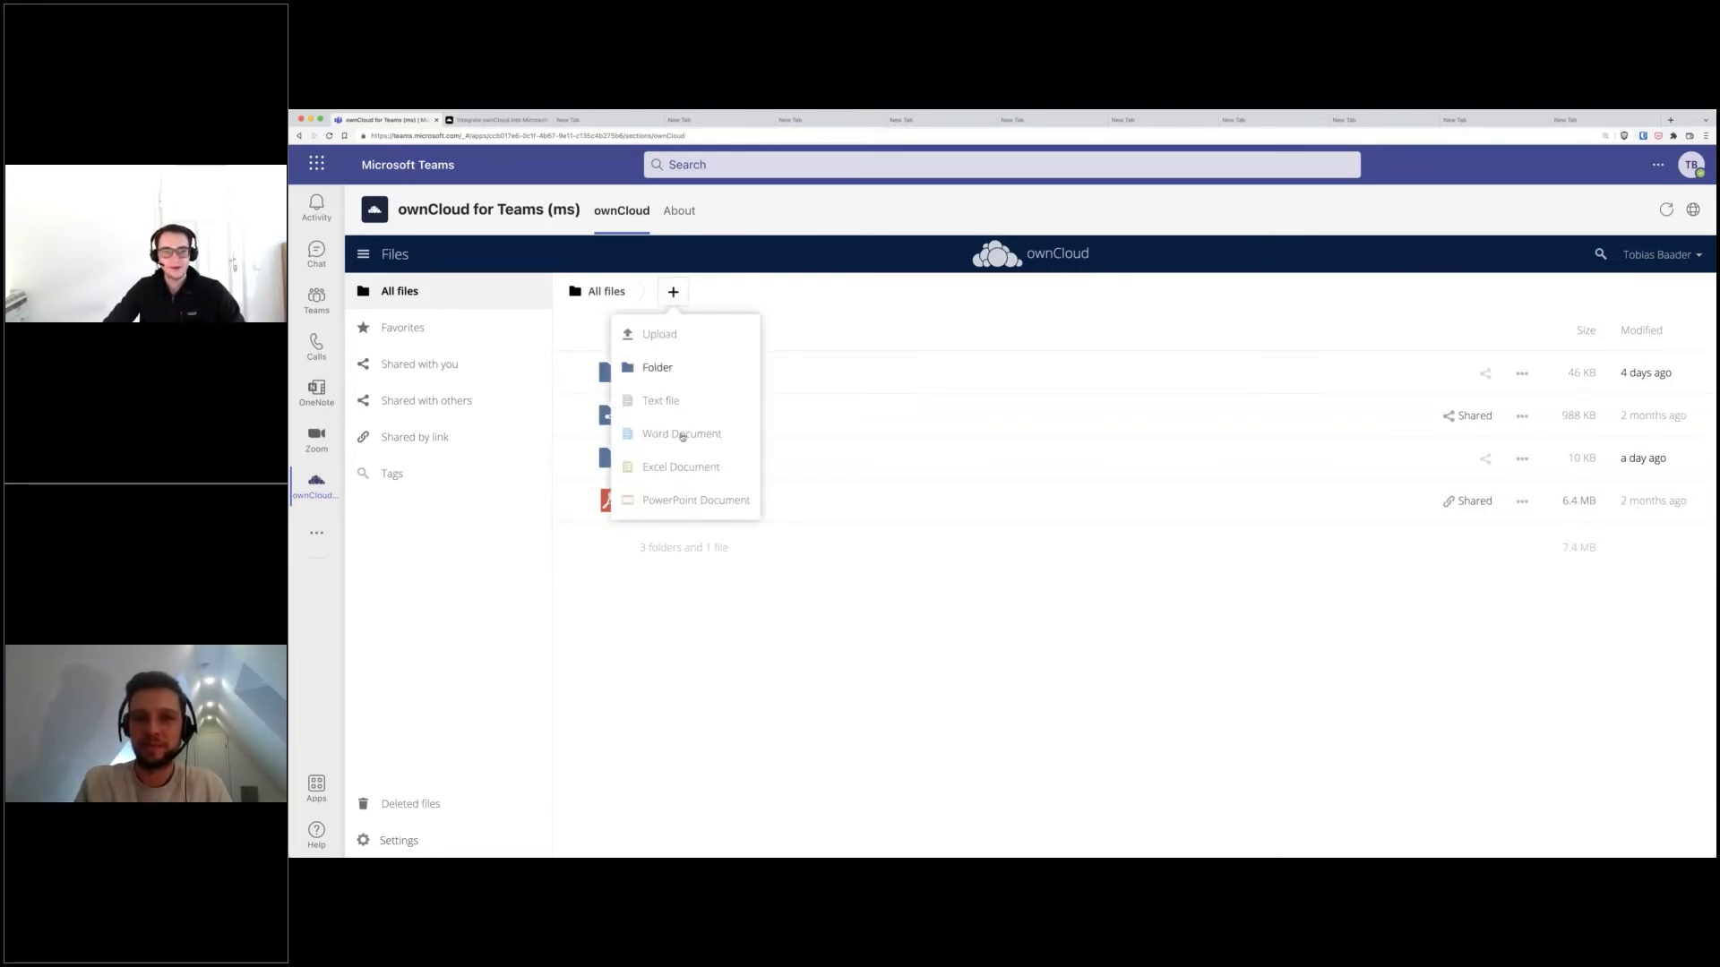
click(673, 295)
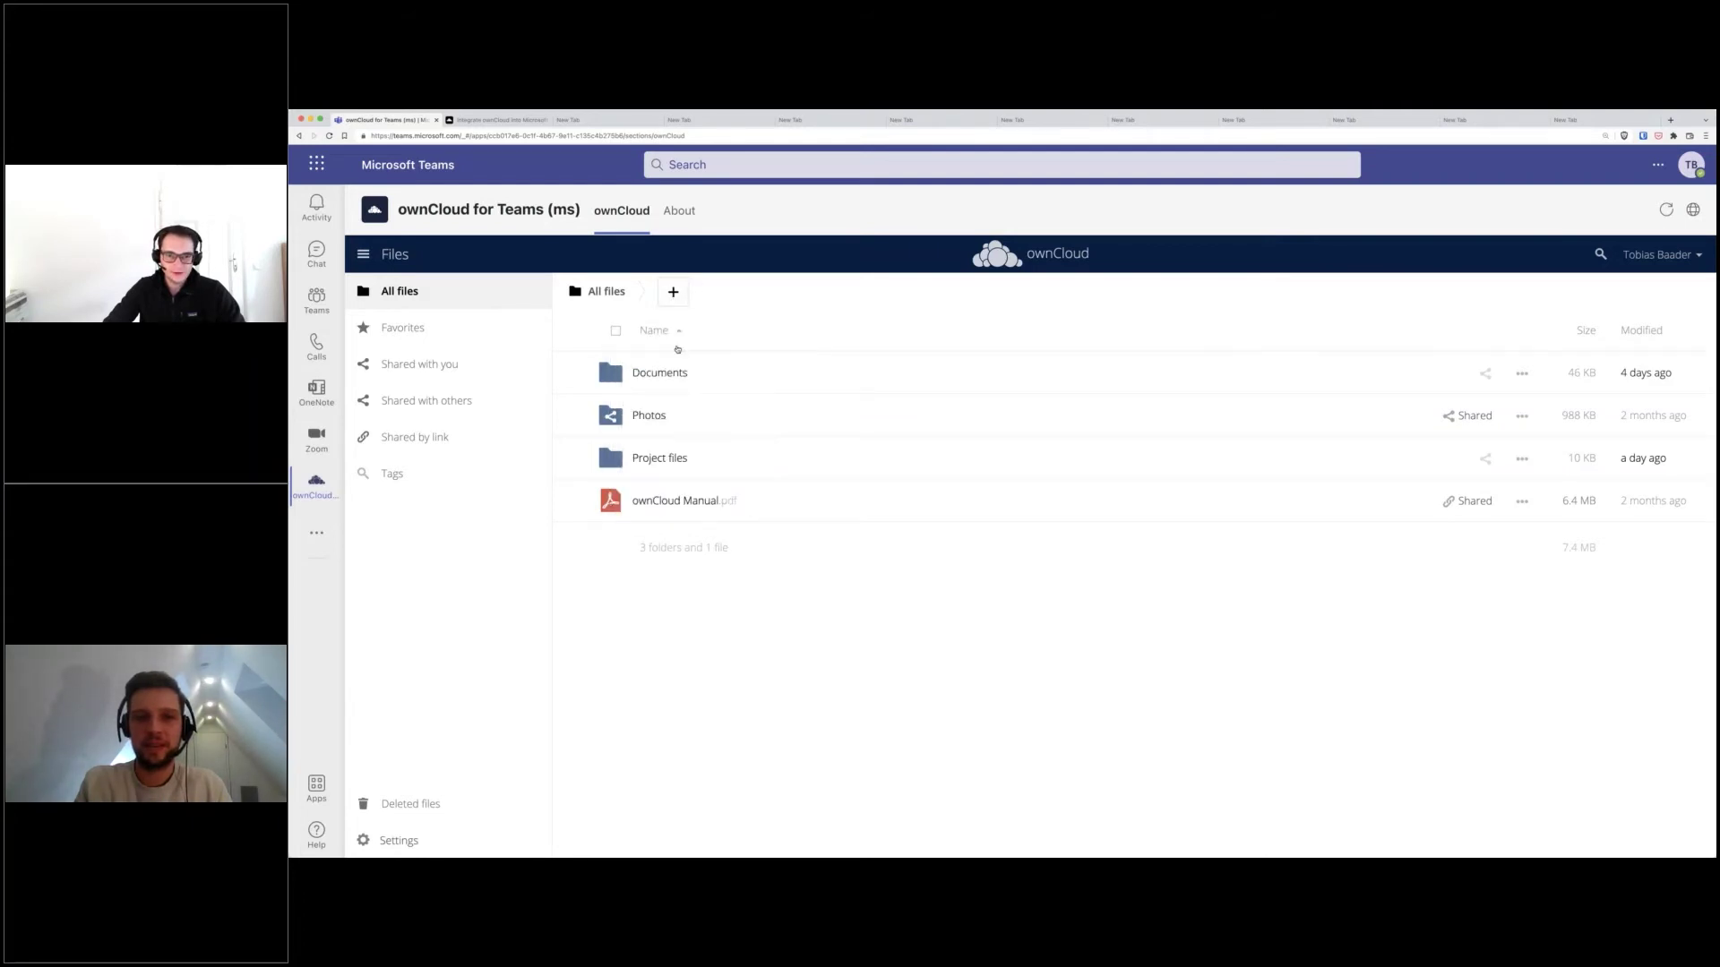
click(673, 294)
click(681, 435)
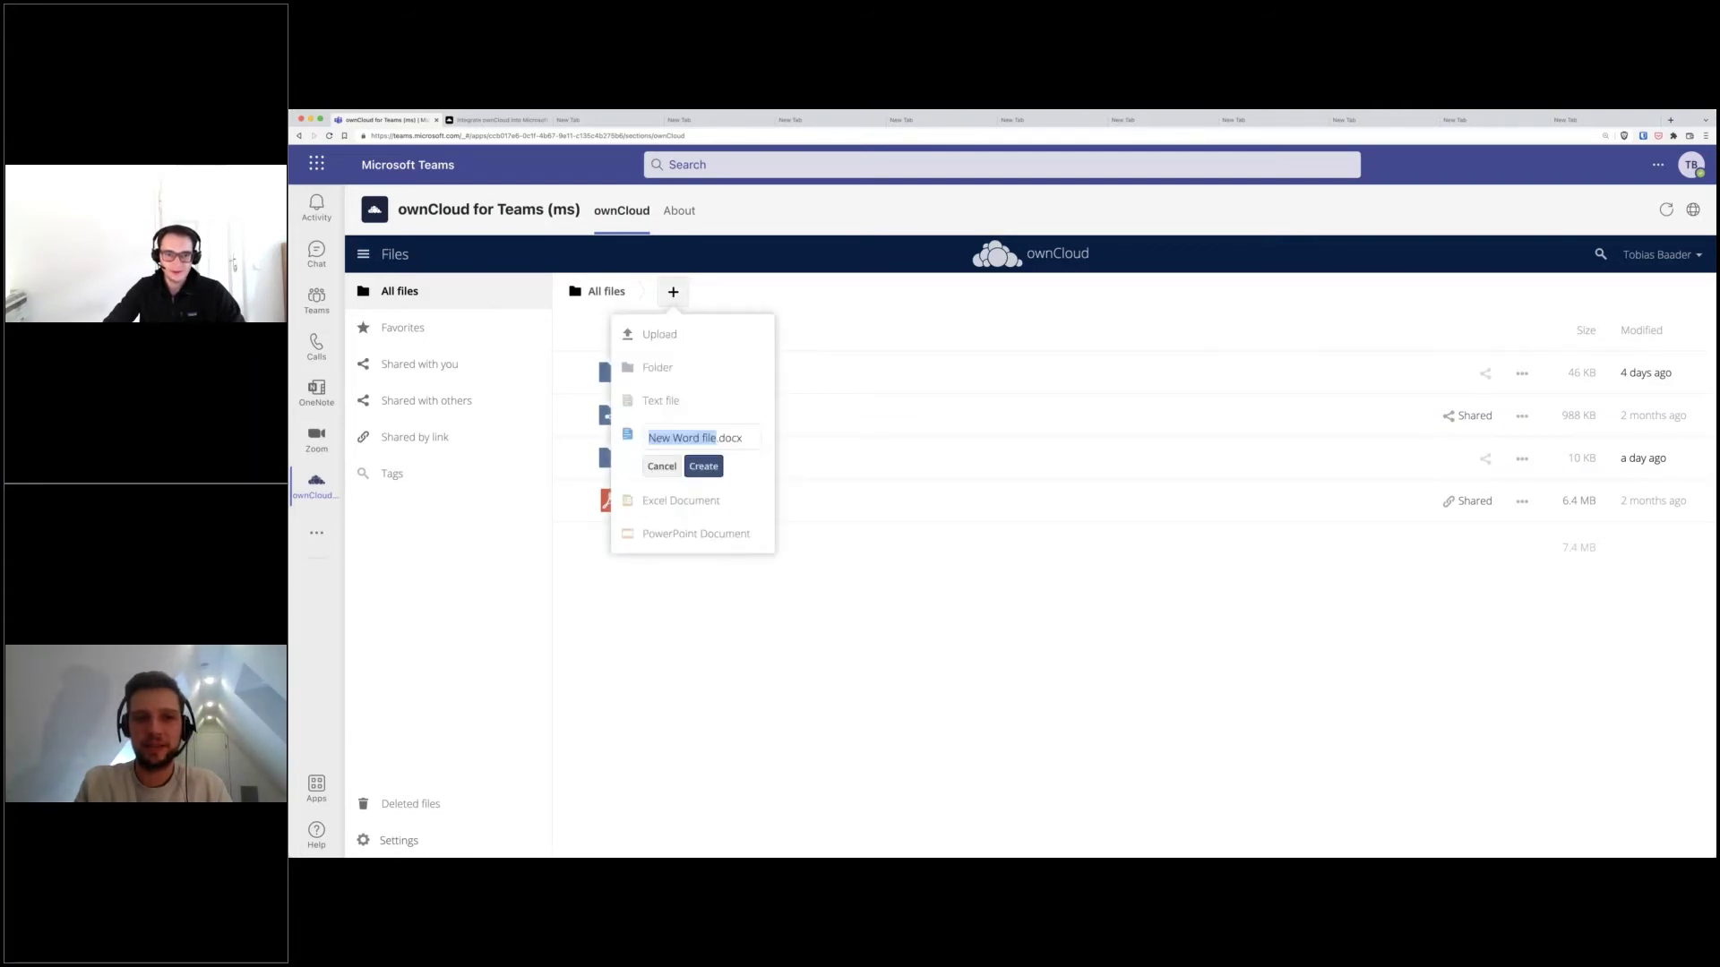
click(704, 467)
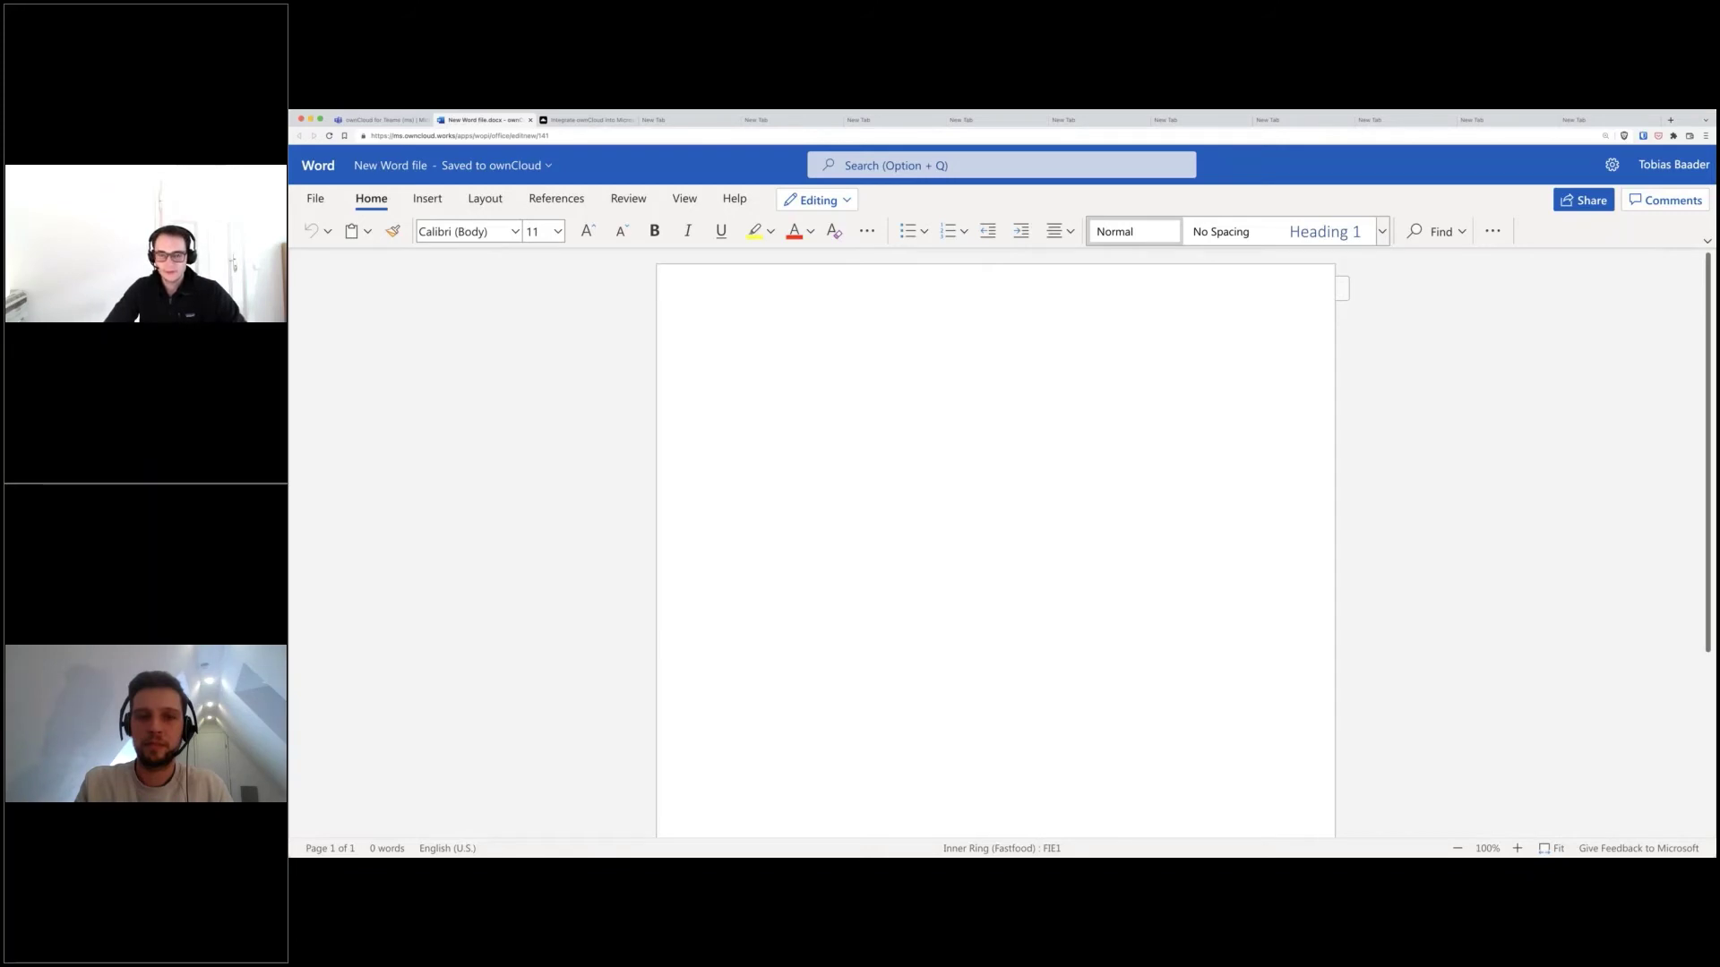
Step: Enter "Hello!" in the new Word document and close it after checking the ownCloud file list
text(Hello!)
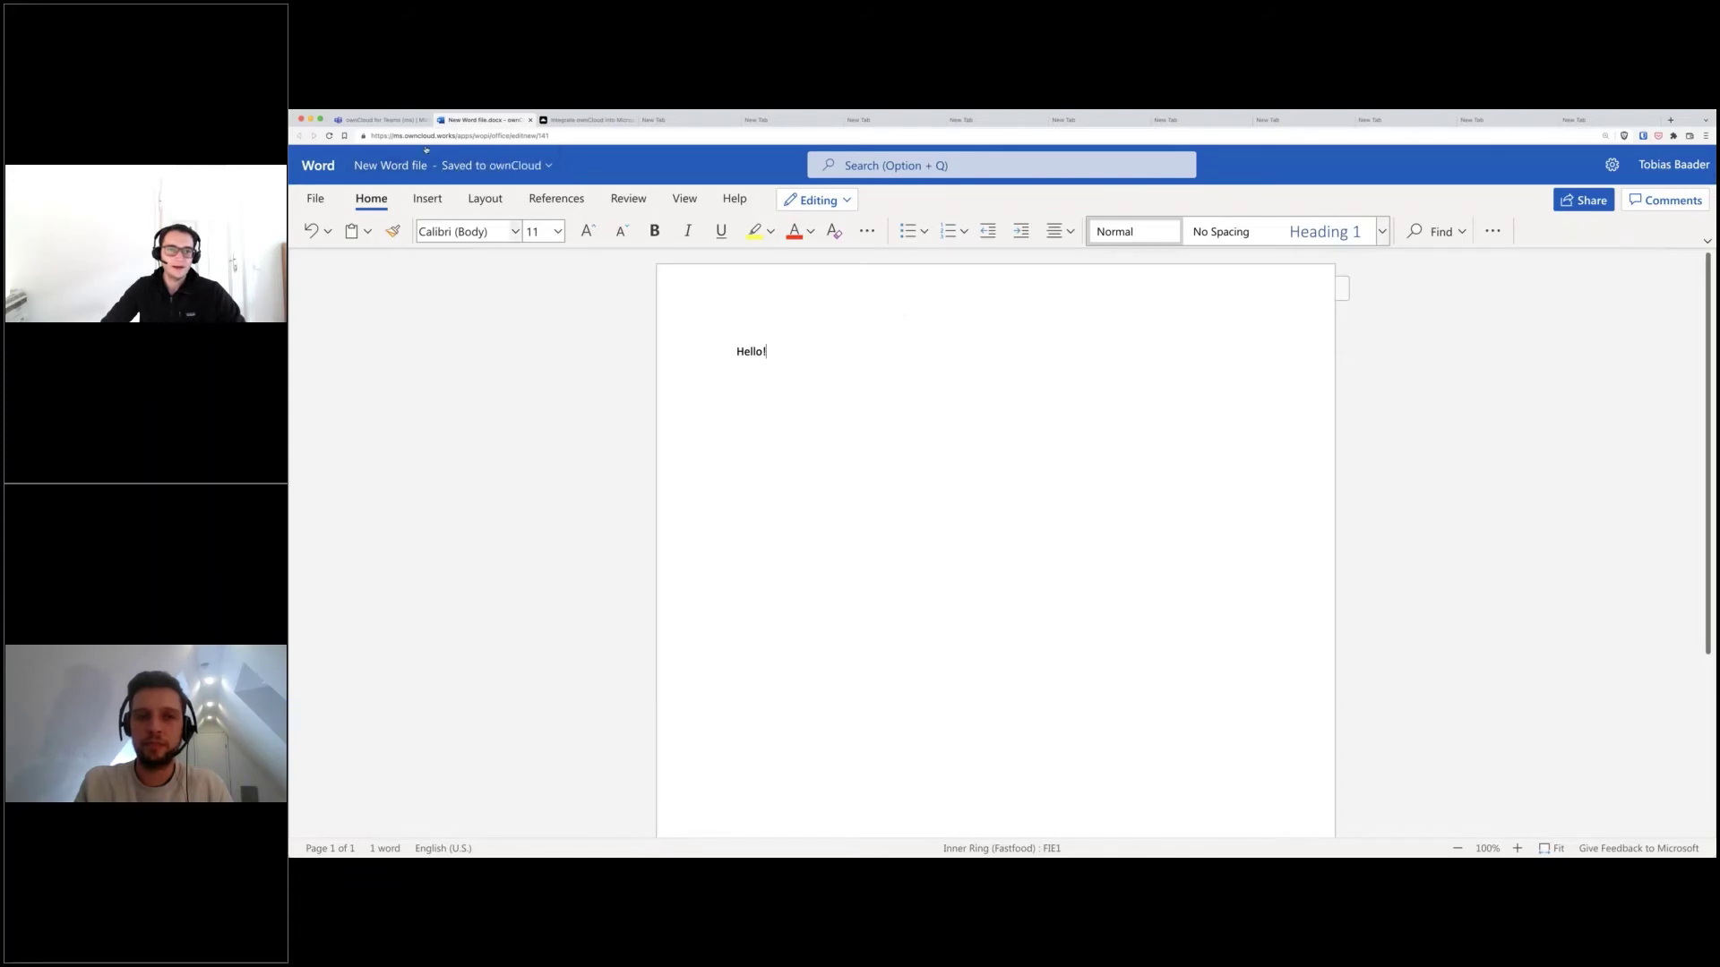
click(389, 125)
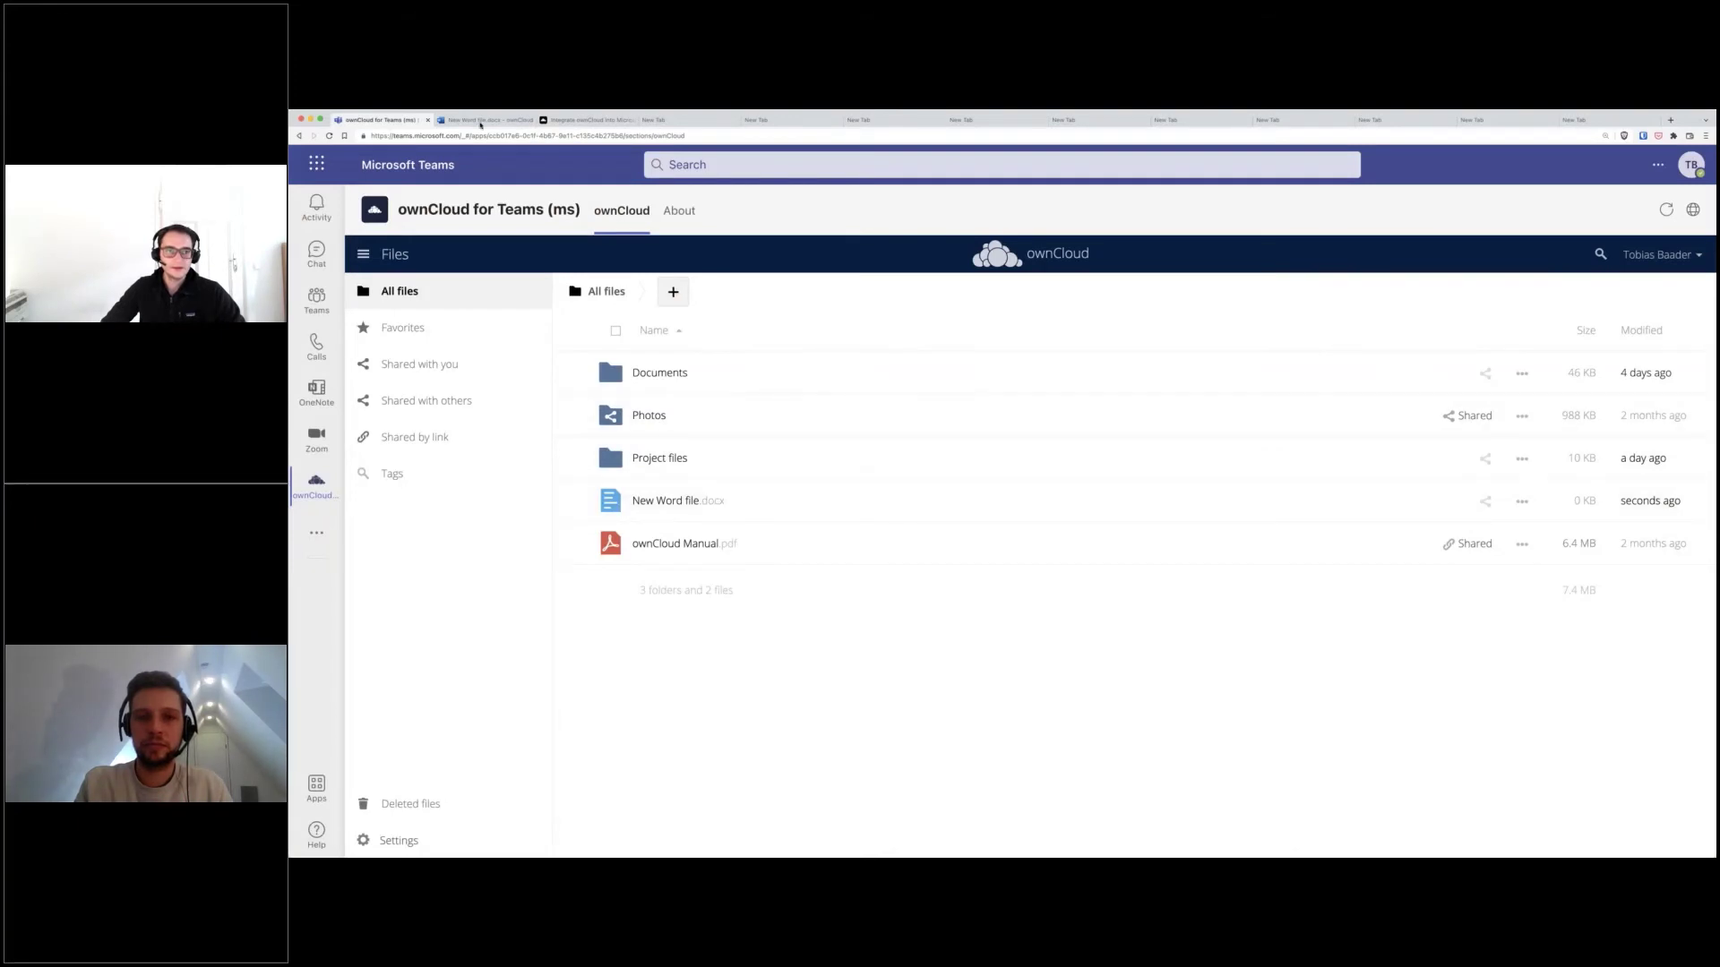
click(530, 122)
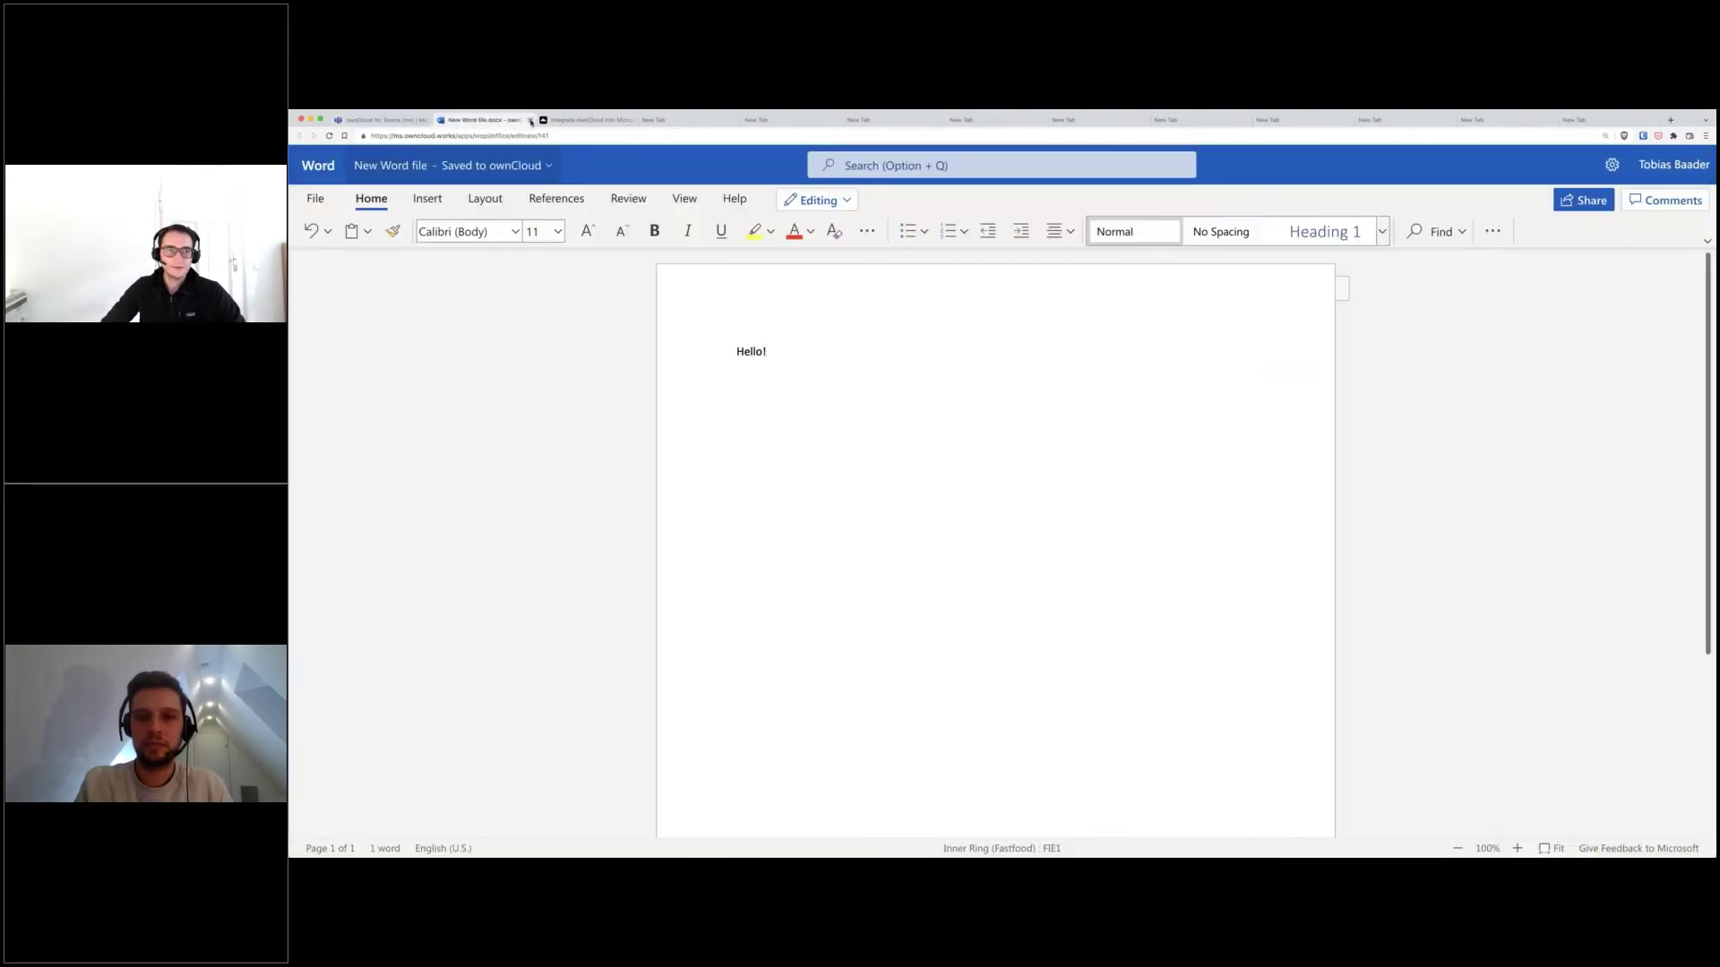
click(530, 122)
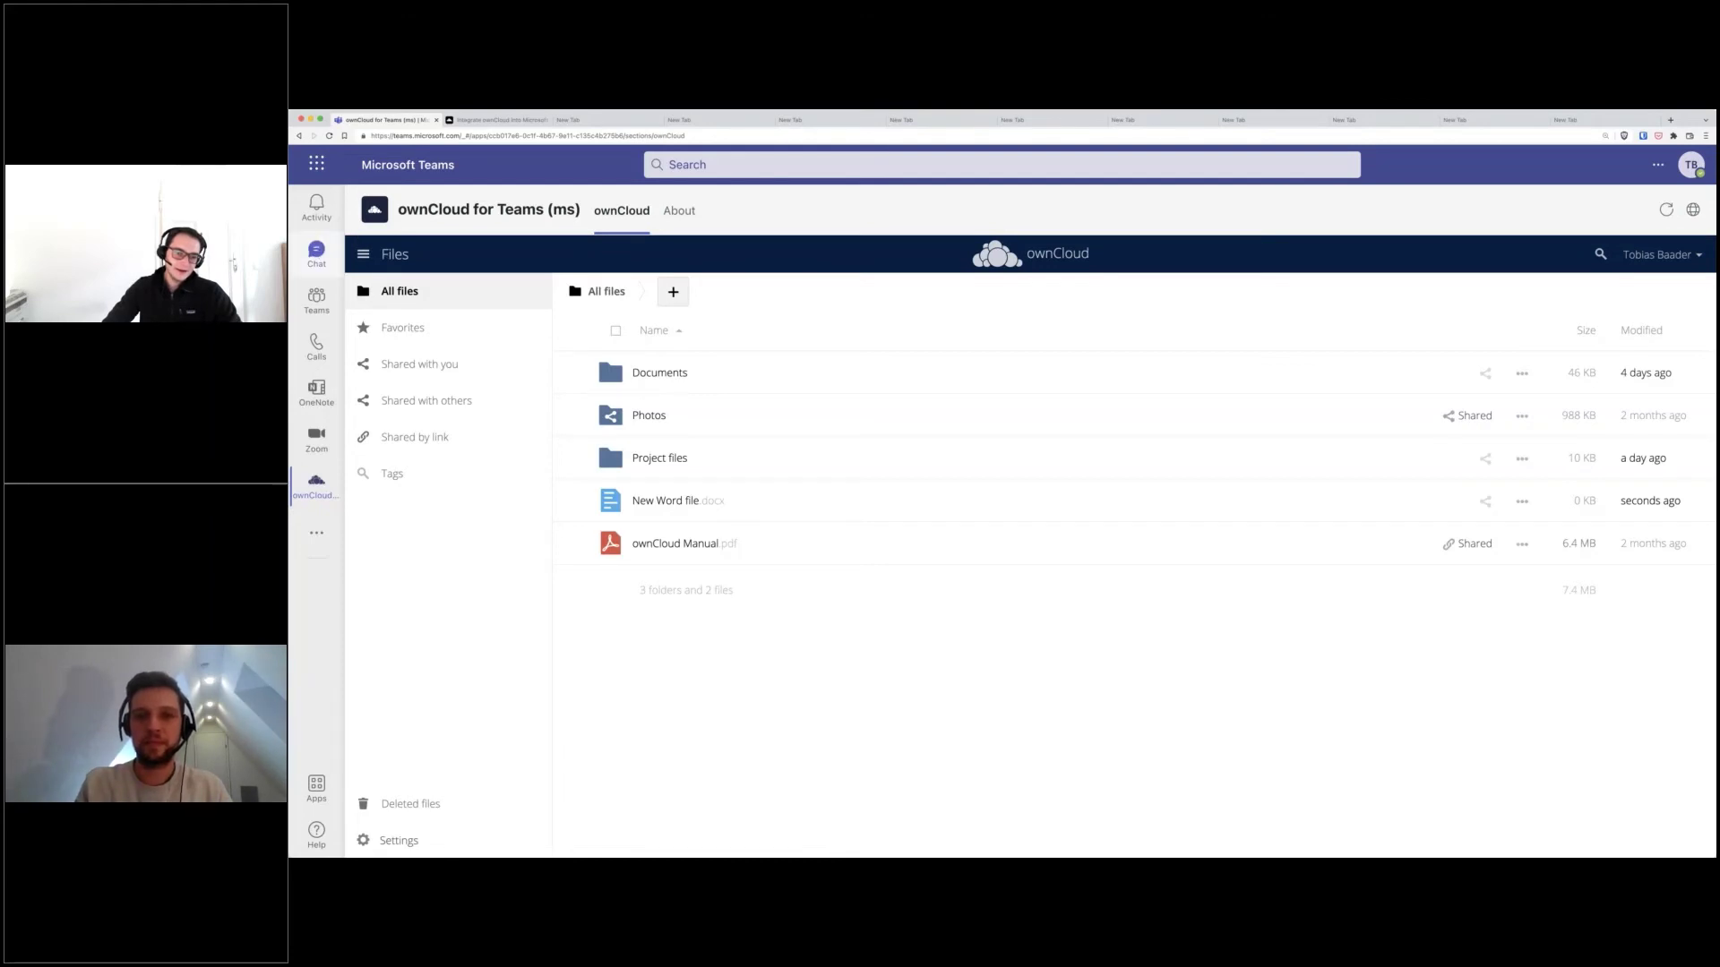
click(316, 252)
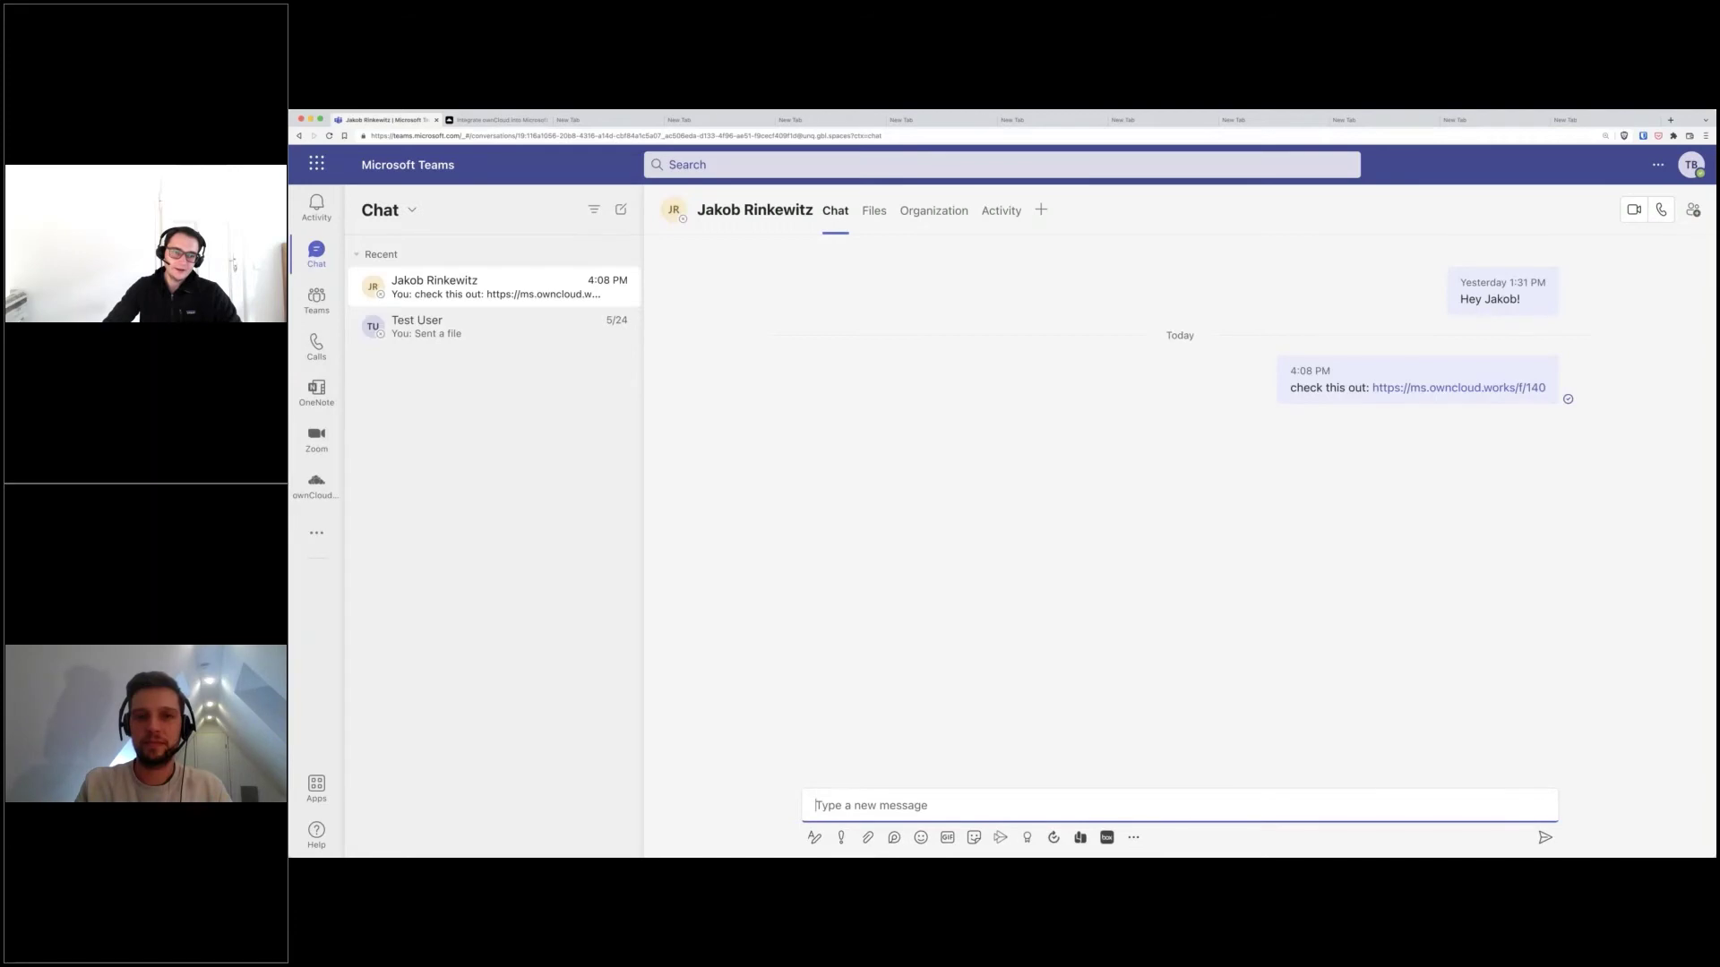
click(318, 490)
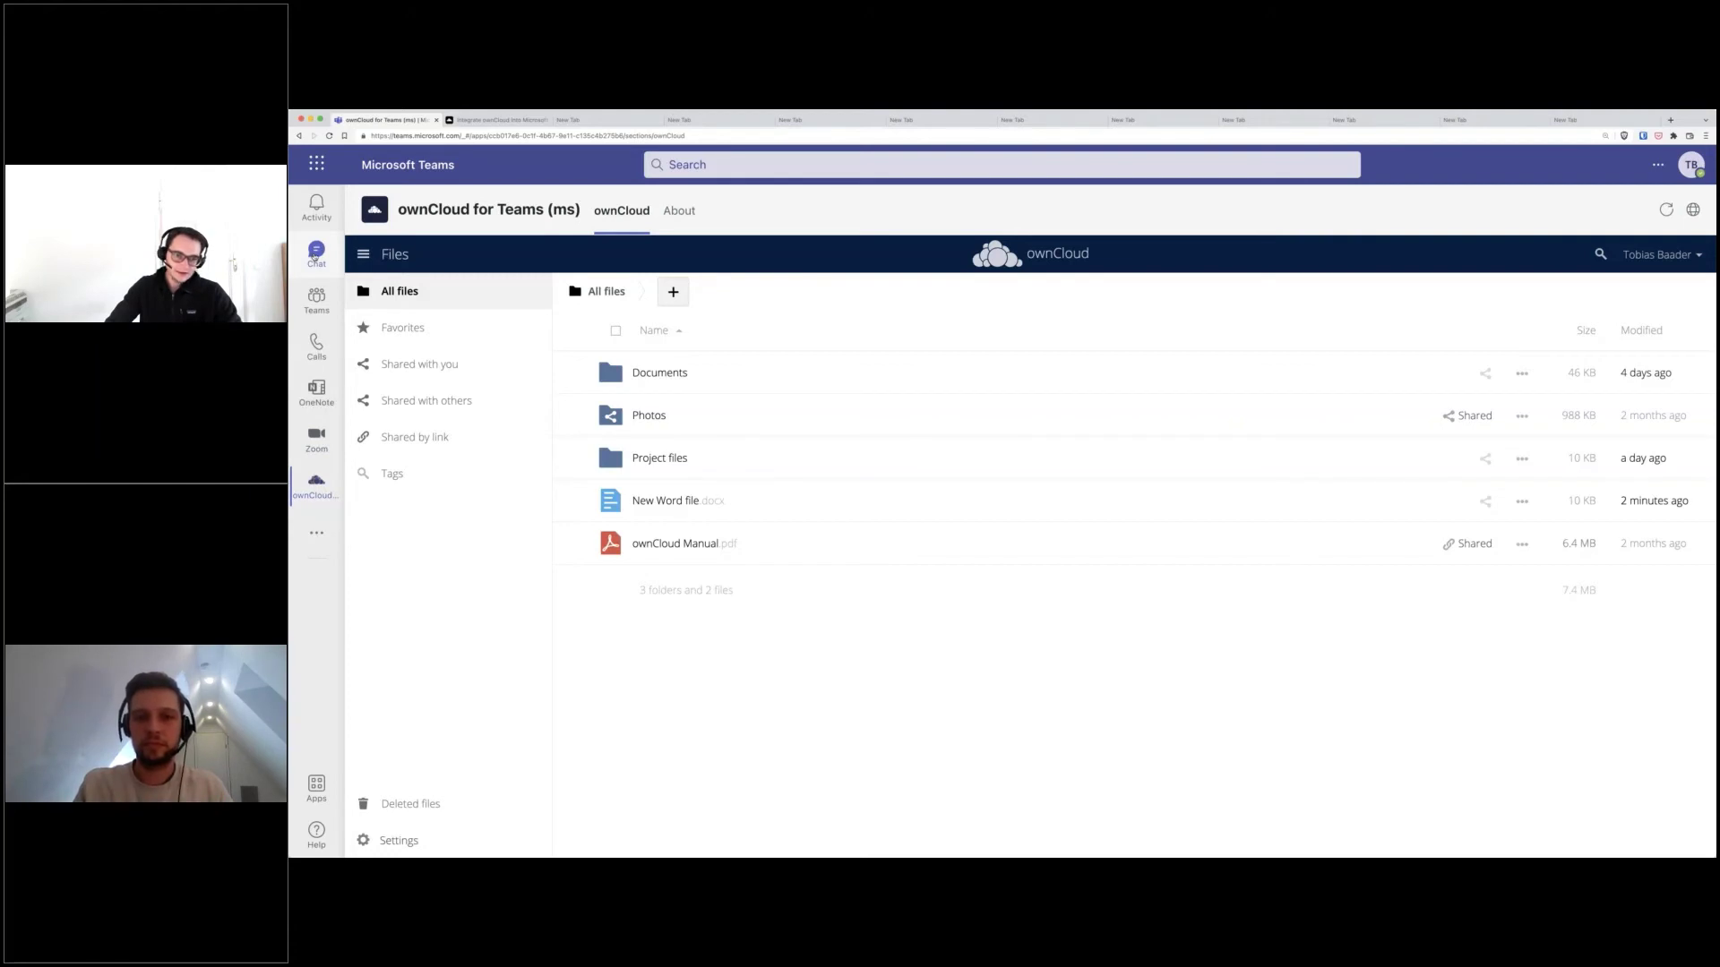
click(315, 256)
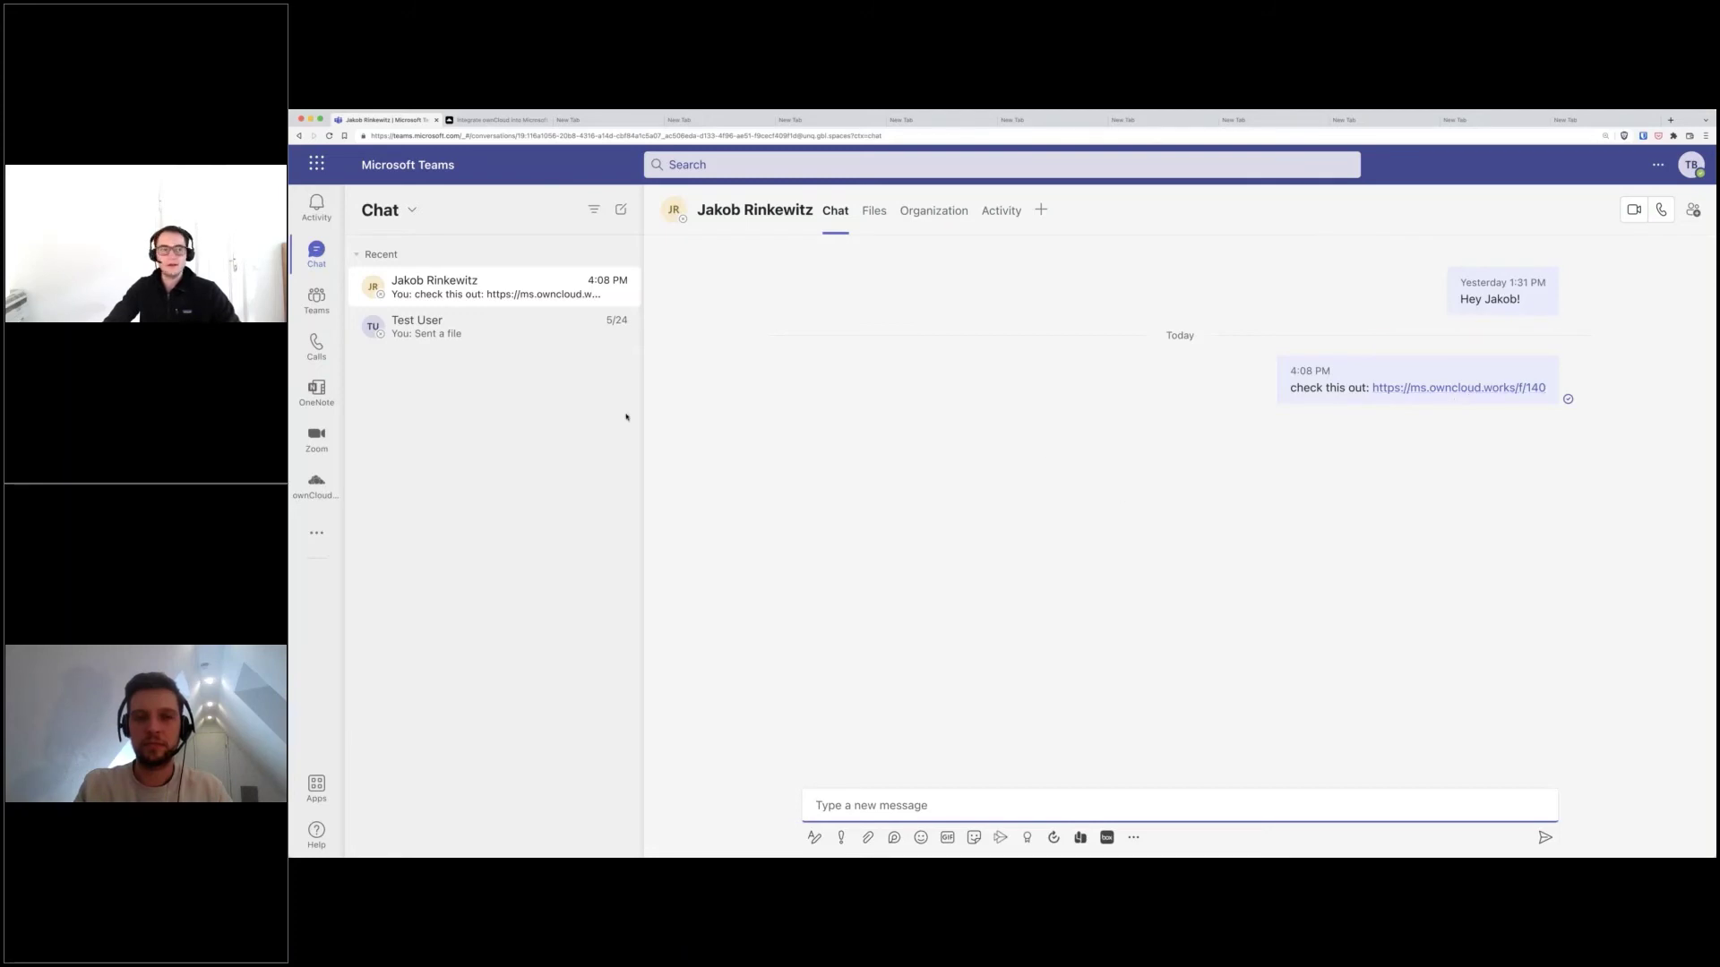
click(315, 484)
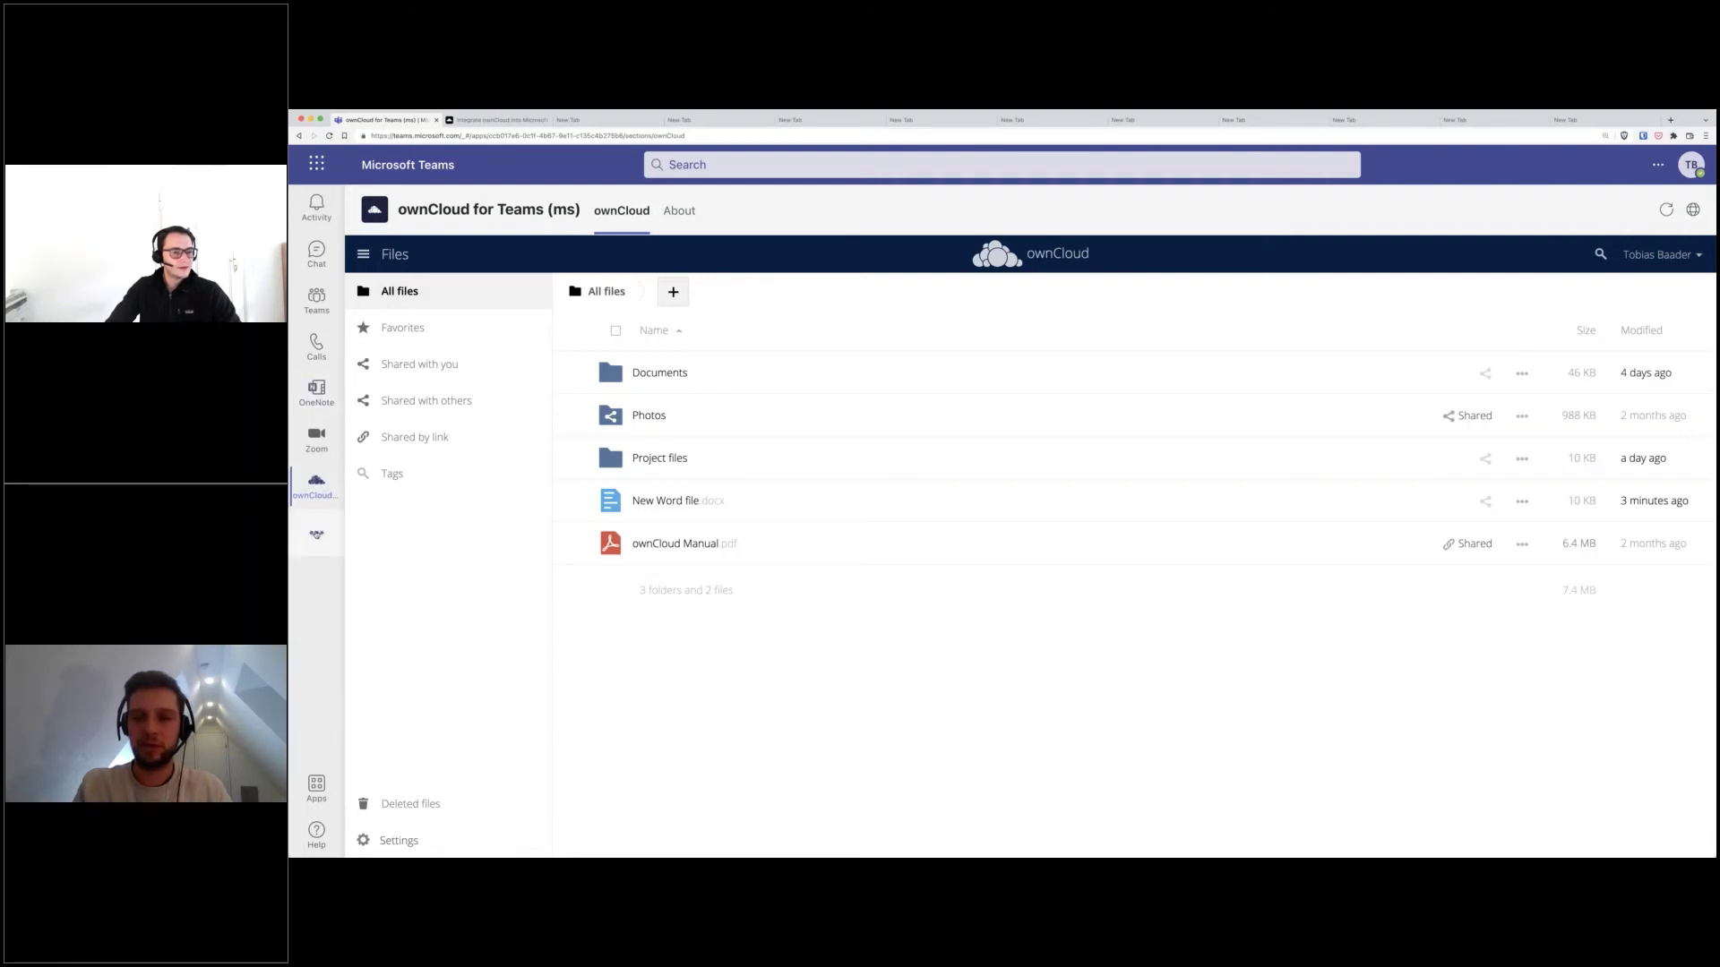
Step: View the cloud storage providers offered in the built-in Files app, and return to the ownCloud files
click(317, 535)
click(371, 535)
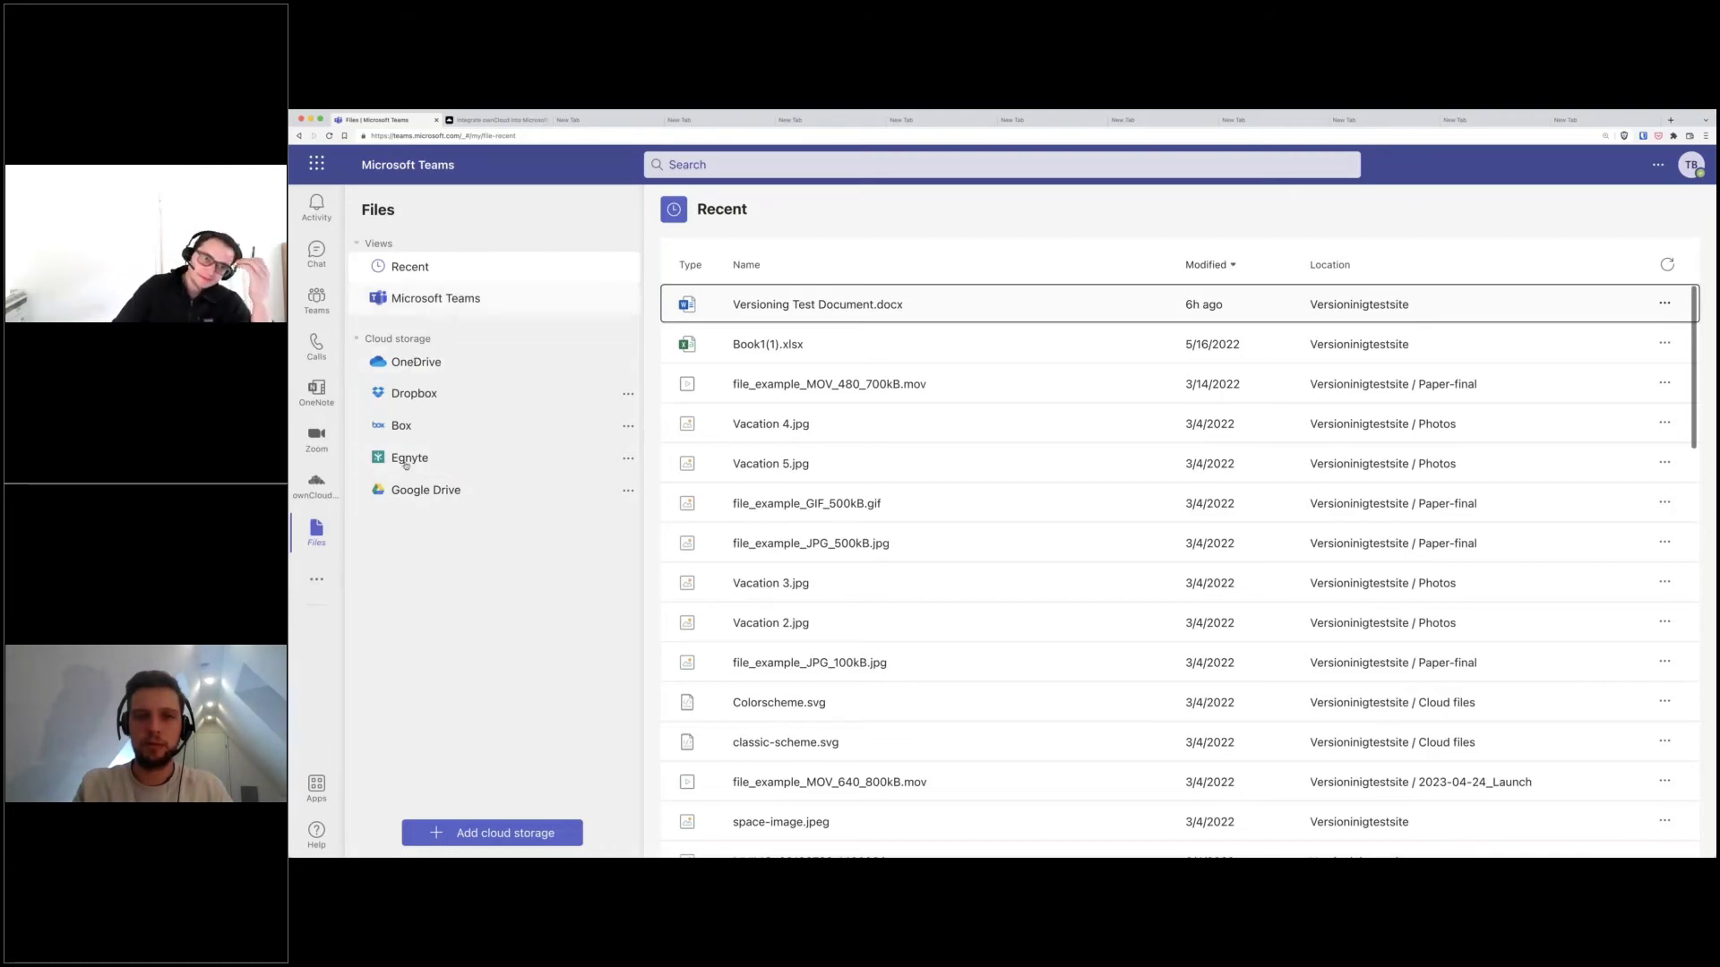
click(317, 489)
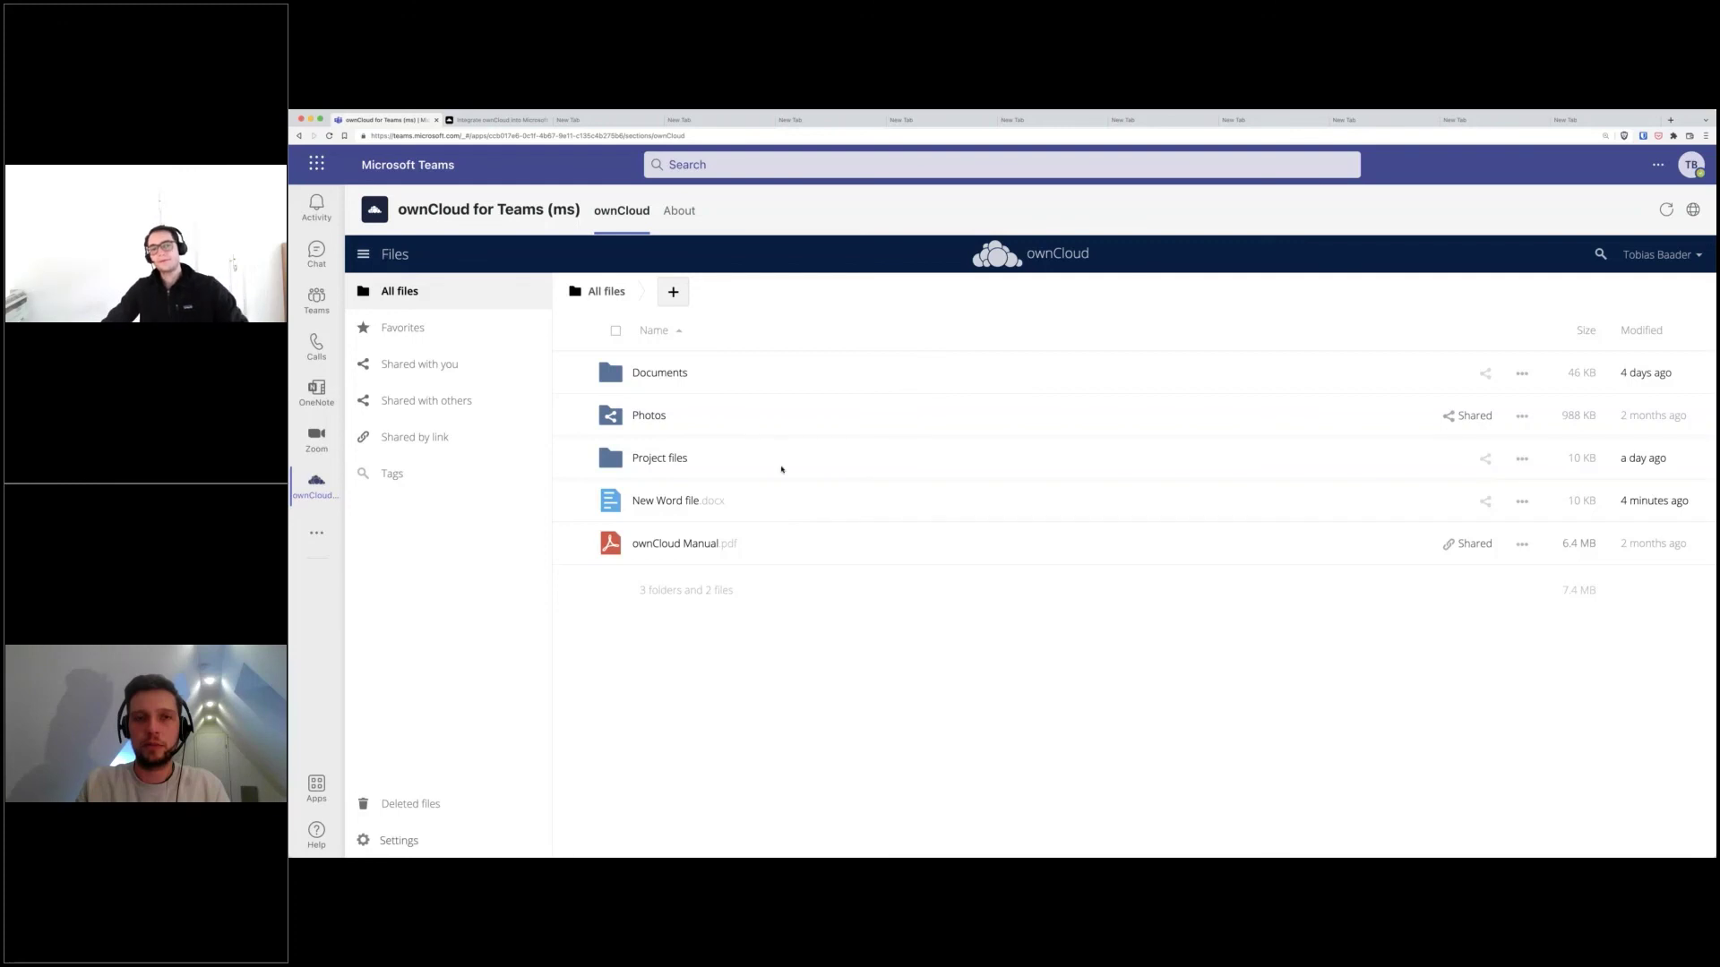
Step: Share the Project files folder with the colleague's user account and display the folder's private link
click(705, 460)
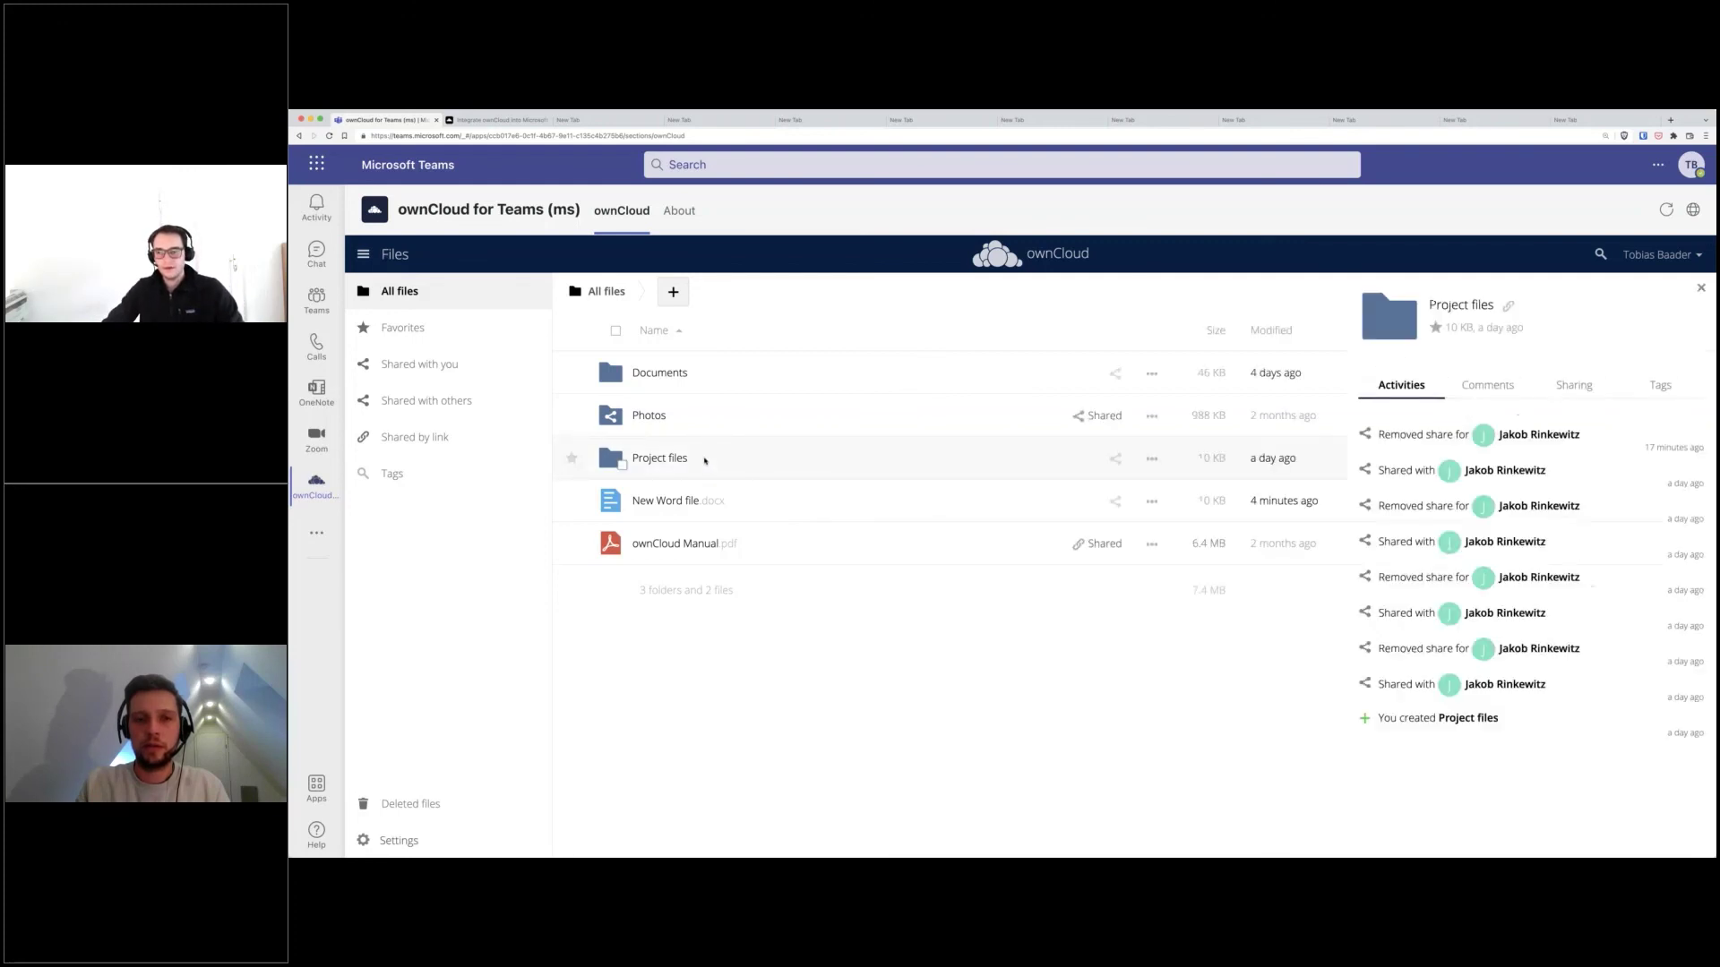
click(1115, 458)
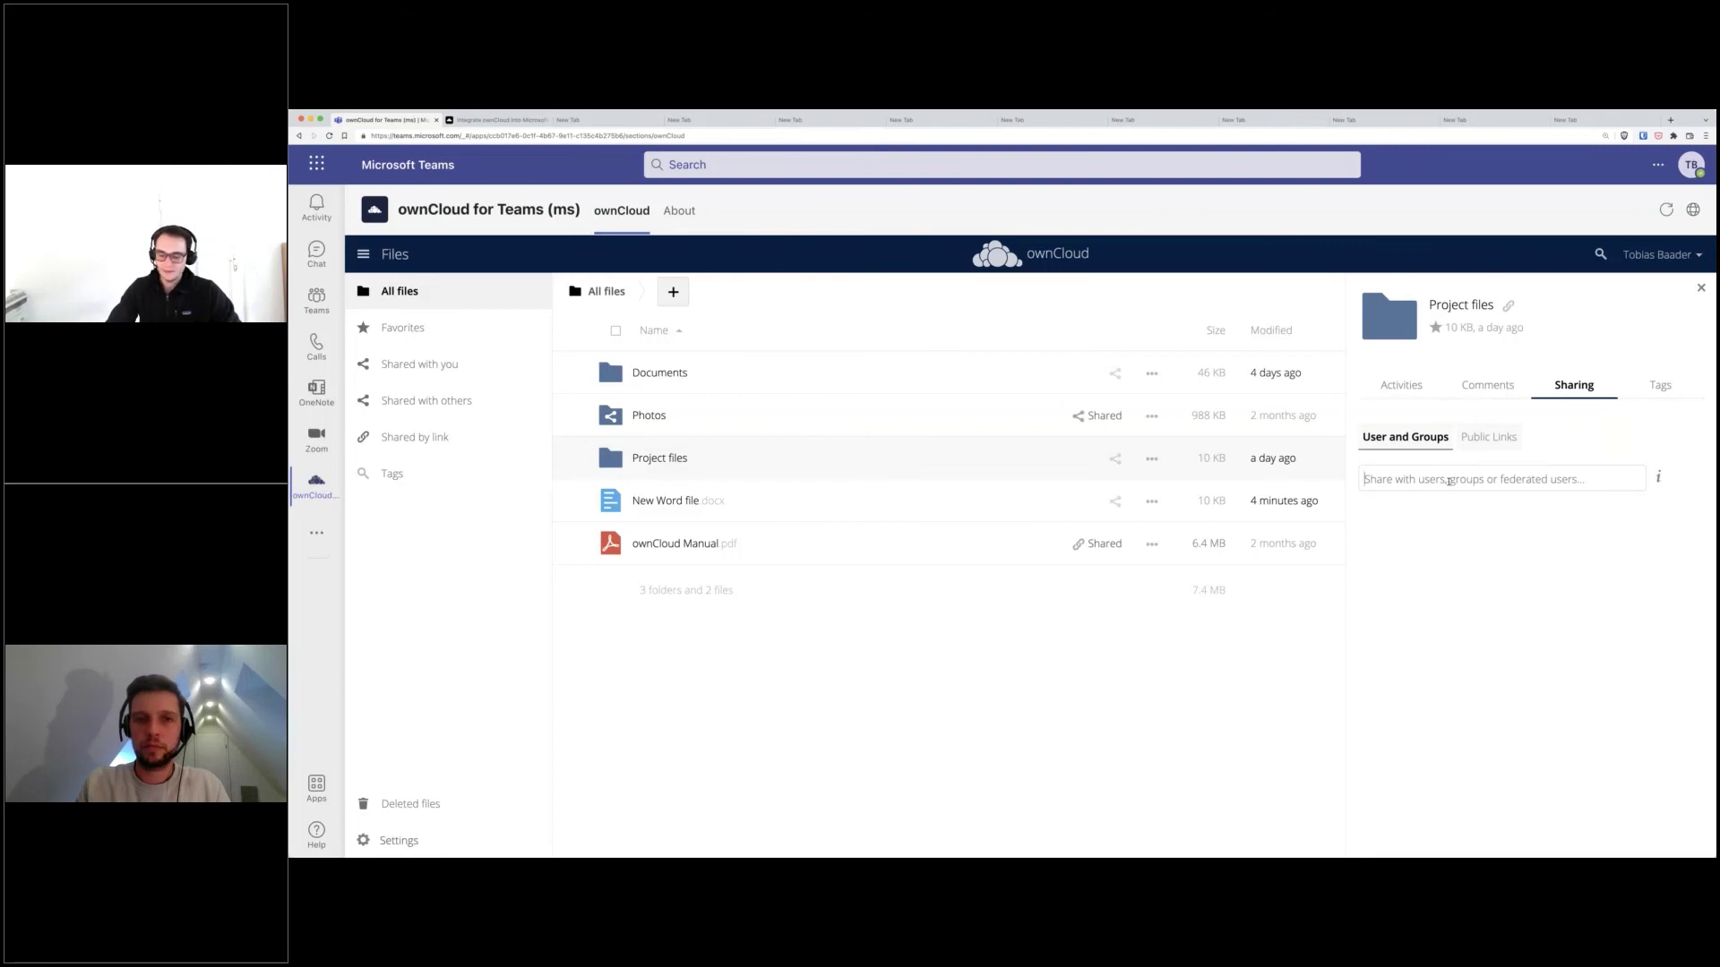
text(jako)
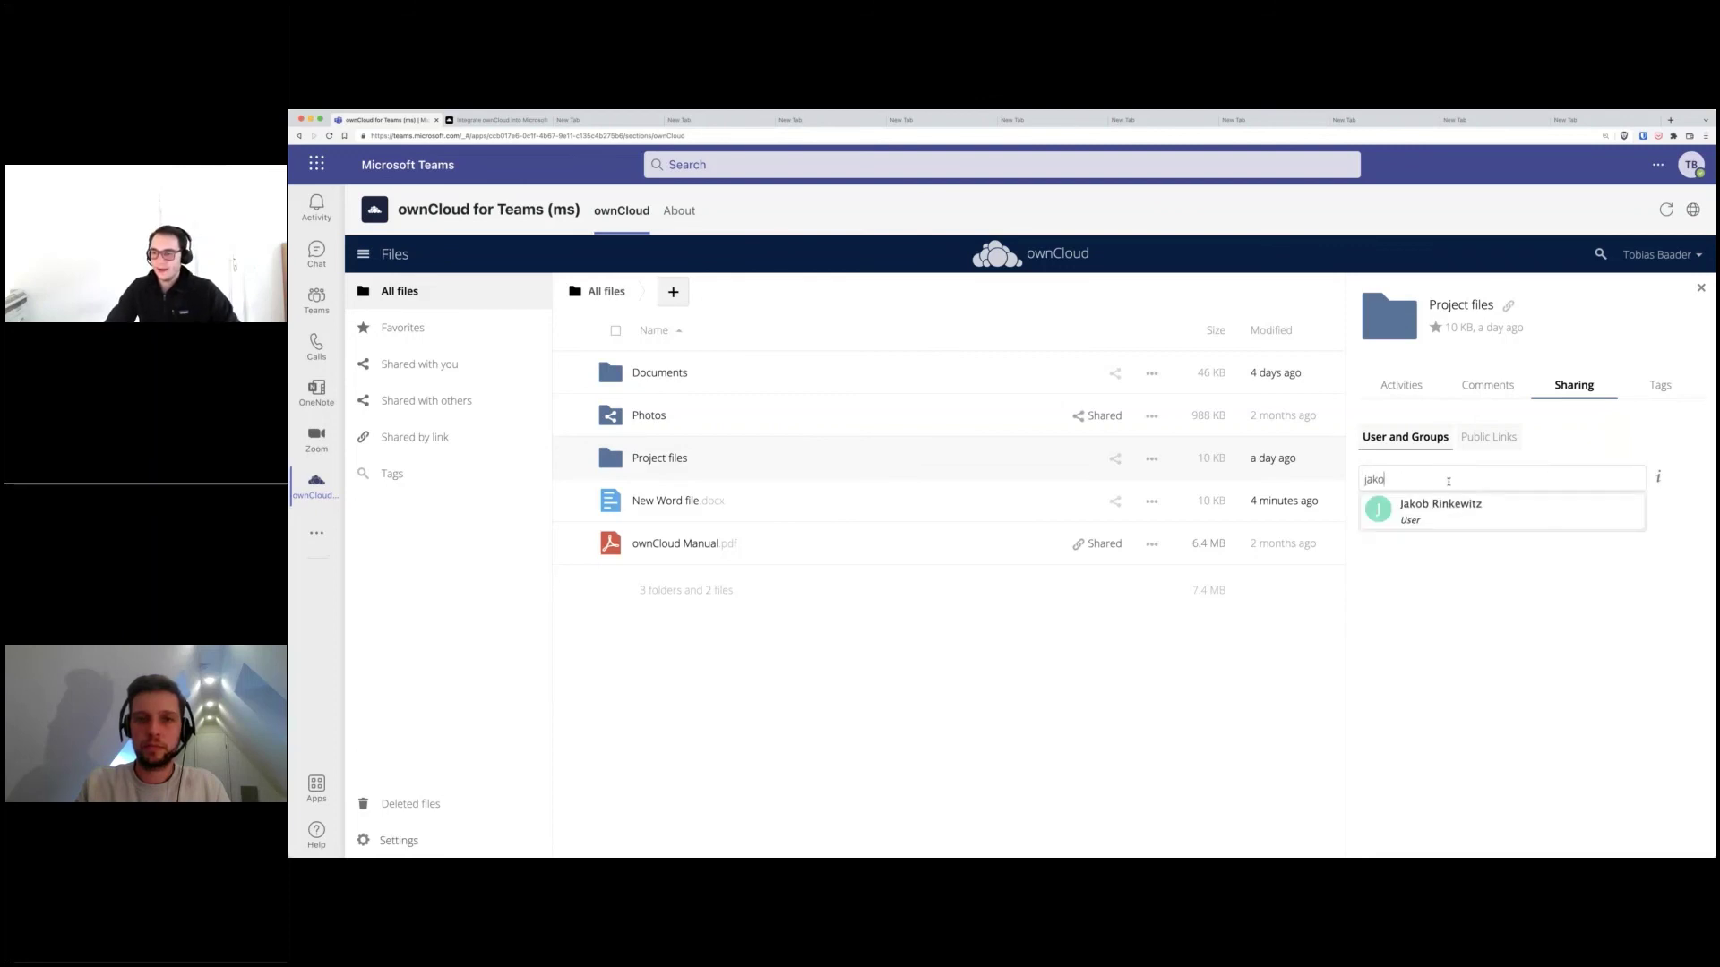
key(Return)
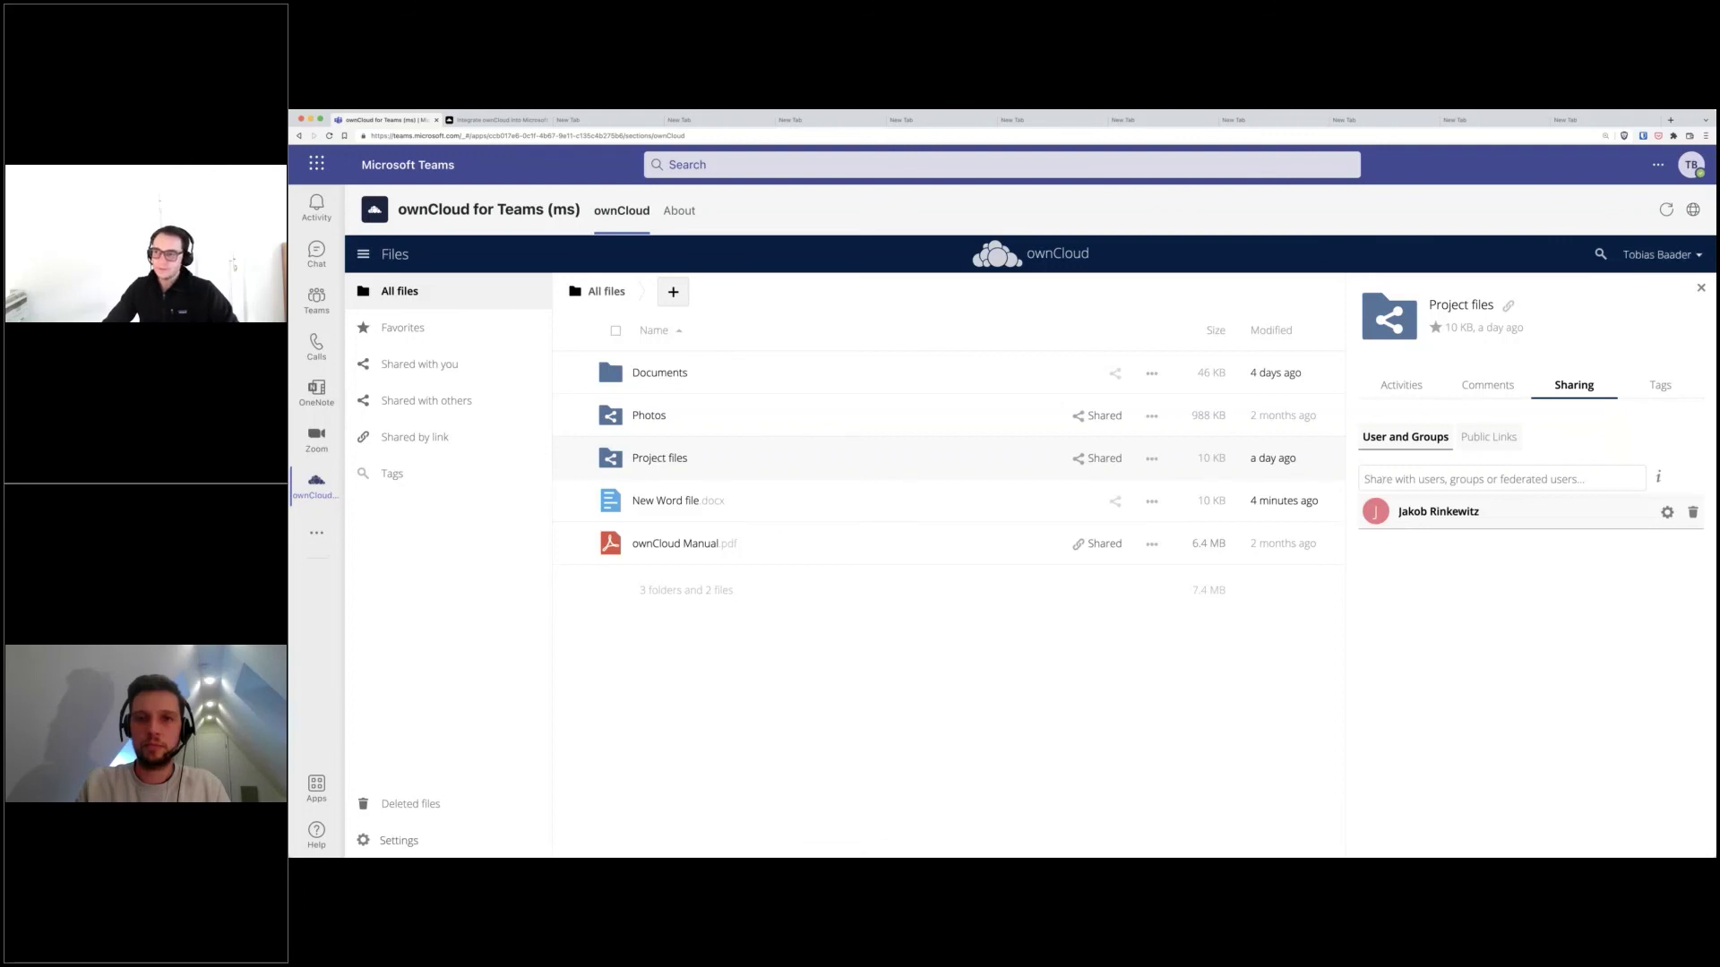
click(1509, 305)
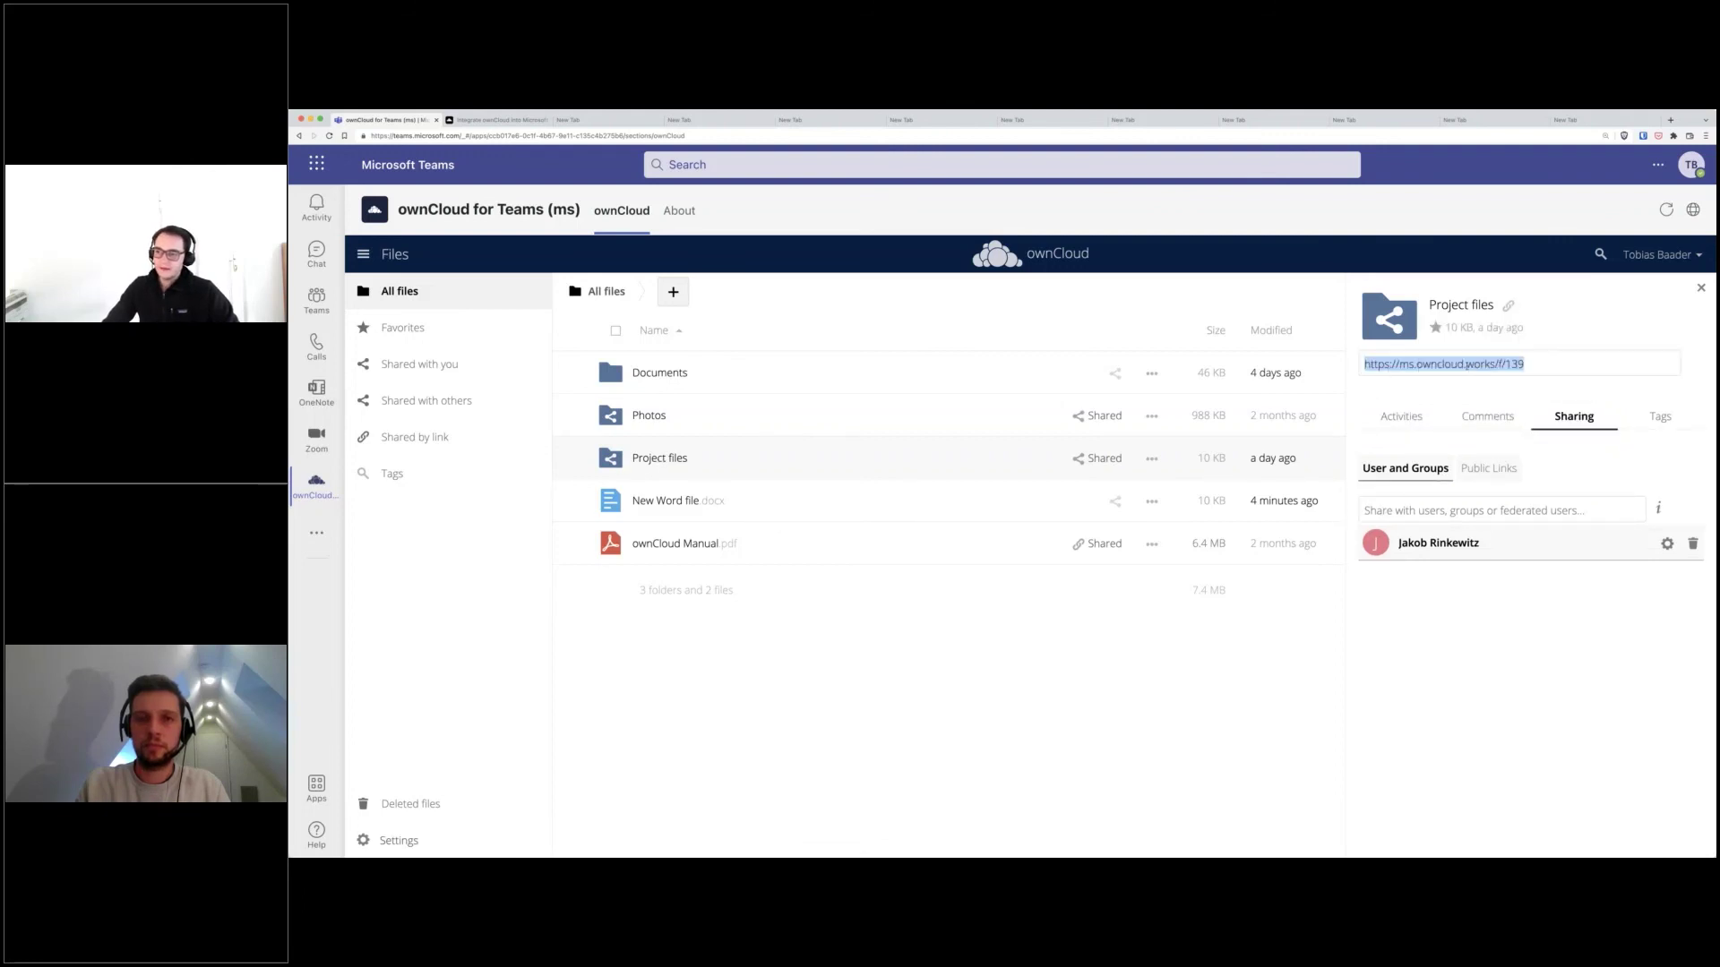